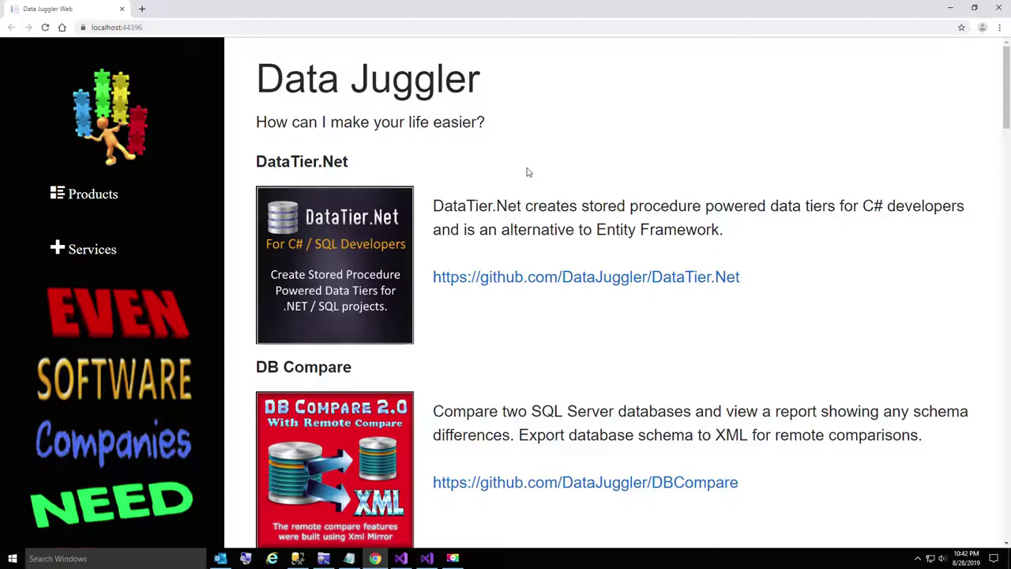
# Scroll down through the Data Juggler site's product listings in Chrome.
pyautogui.scroll(-1, 522, 186)
pyautogui.scroll(-1, 517, 192)
pyautogui.scroll(-2, 517, 192)
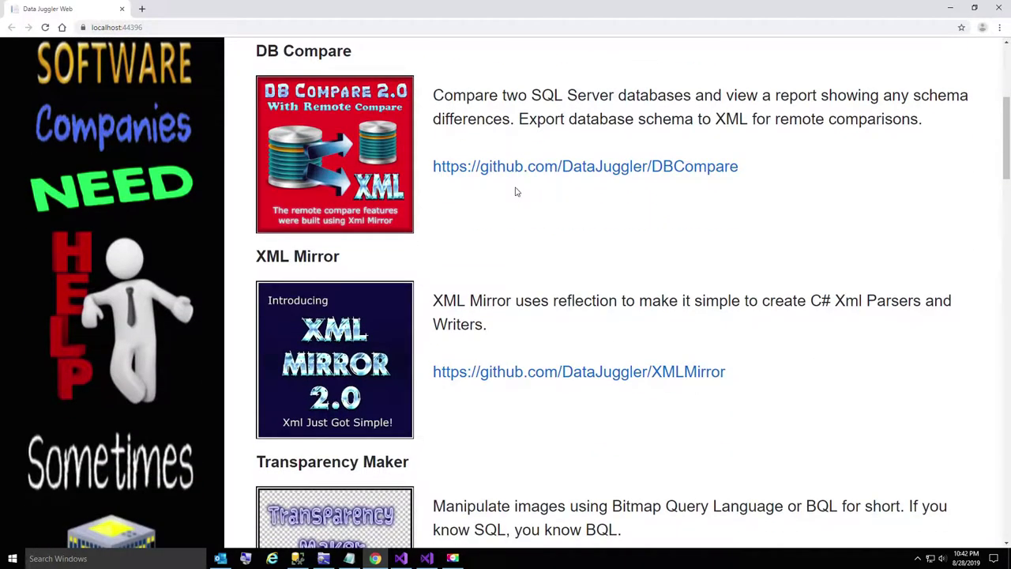
pyautogui.scroll(-1, 506, 194)
pyautogui.scroll(-1, 482, 201)
pyautogui.scroll(-2, 475, 203)
pyautogui.scroll(-1, 458, 209)
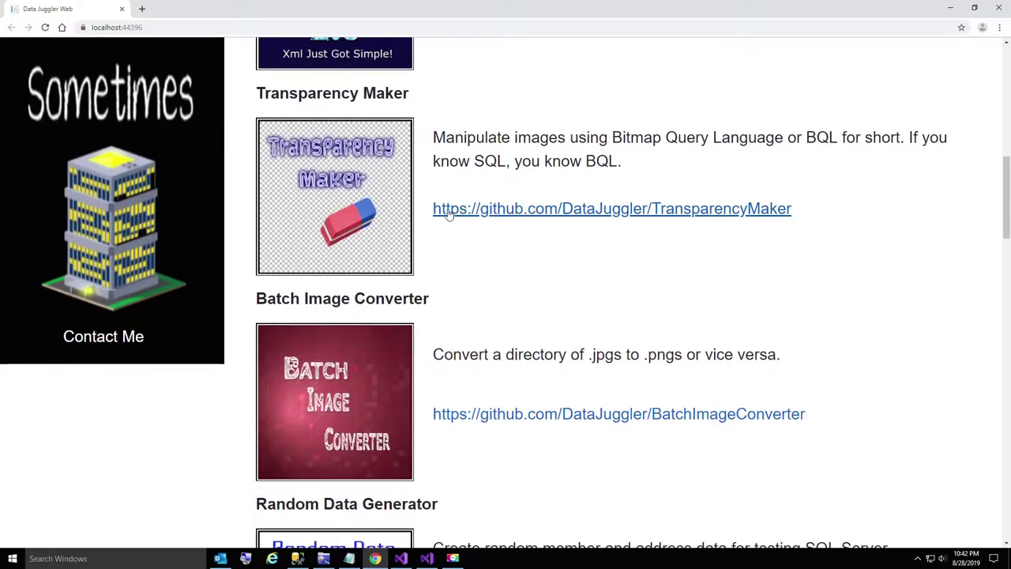
# Go to the site's Contact page from the sidebar and scroll through it.
pyautogui.click(127, 339)
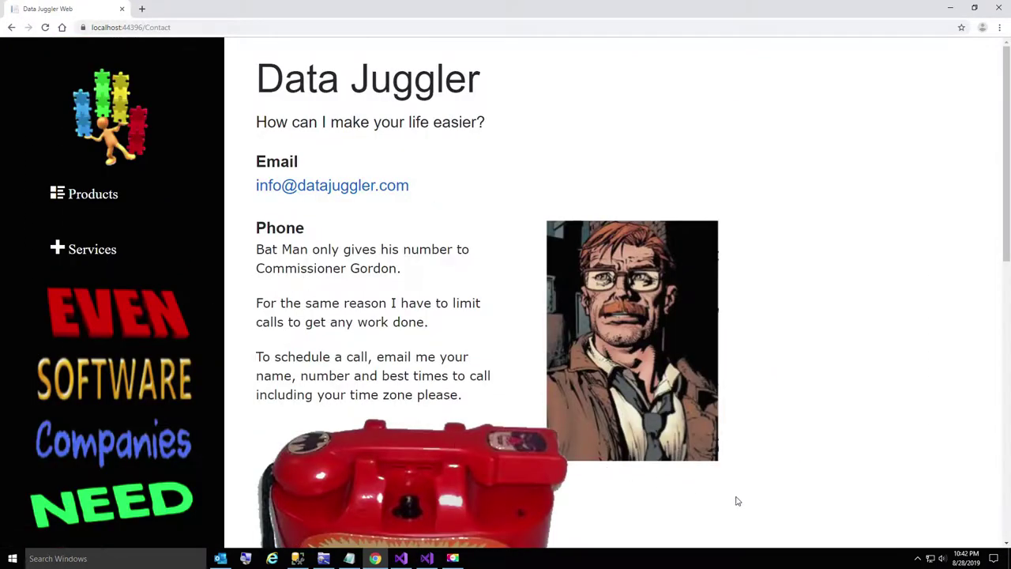
pyautogui.scroll(-1, 891, 420)
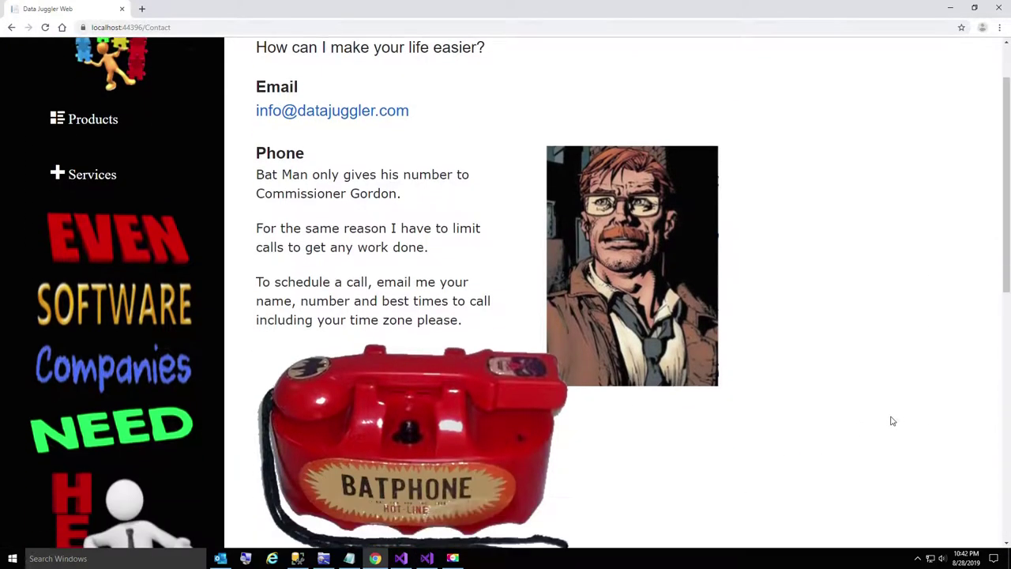
pyautogui.scroll(-1, 890, 419)
pyautogui.scroll(-1, 892, 421)
pyautogui.scroll(-3, 892, 421)
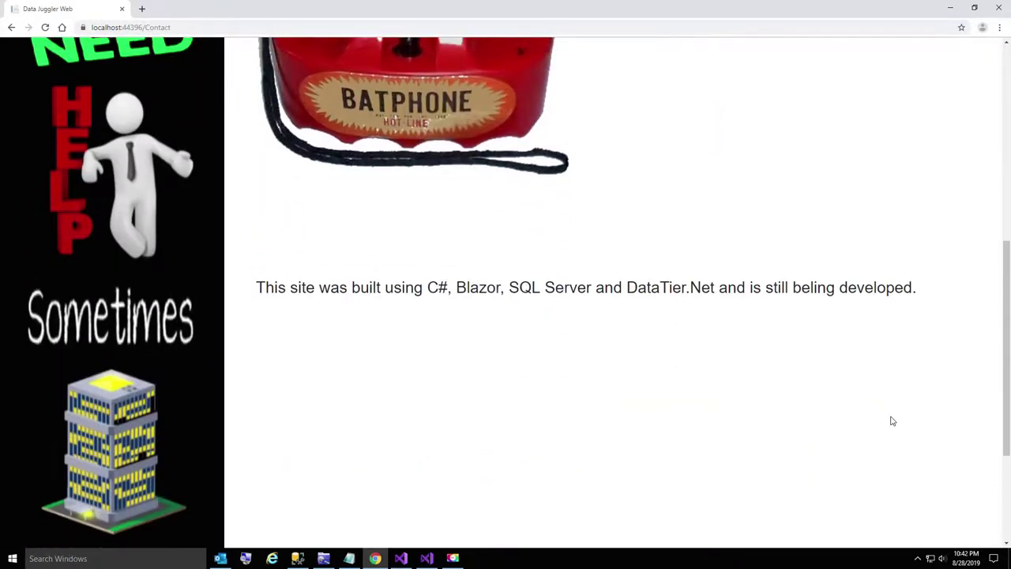
pyautogui.scroll(3, 892, 421)
pyautogui.scroll(3, 892, 421)
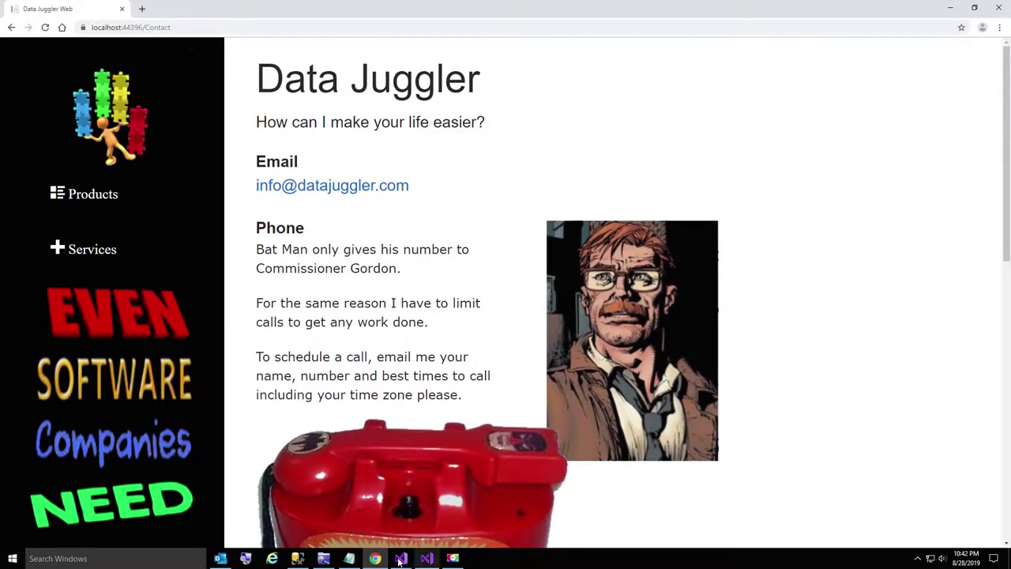
# In SSMS Object Explorer, delete the dbo.Inquiry table and confirm the deletion.
pyautogui.click(296, 554)
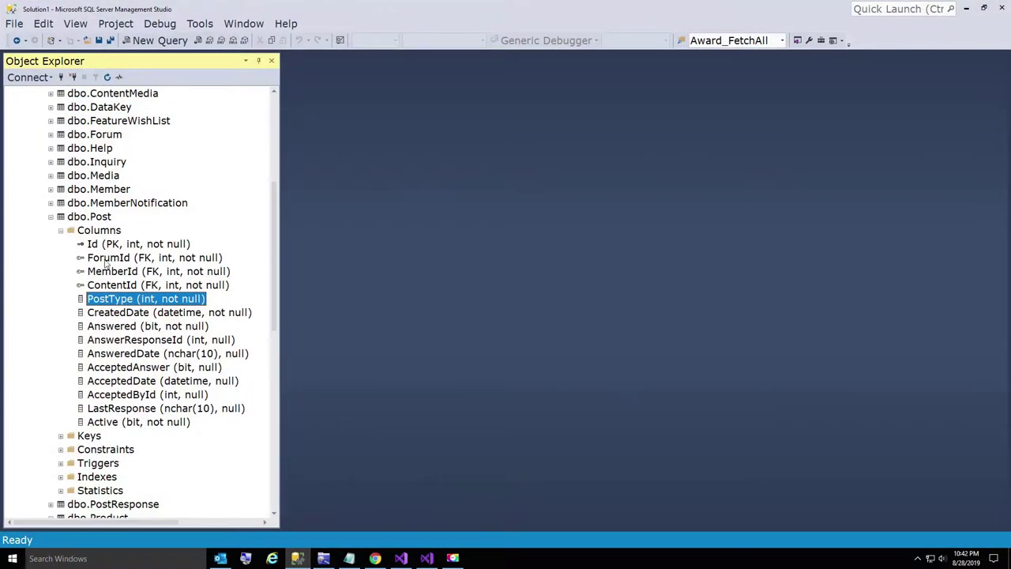
pyautogui.click(49, 218)
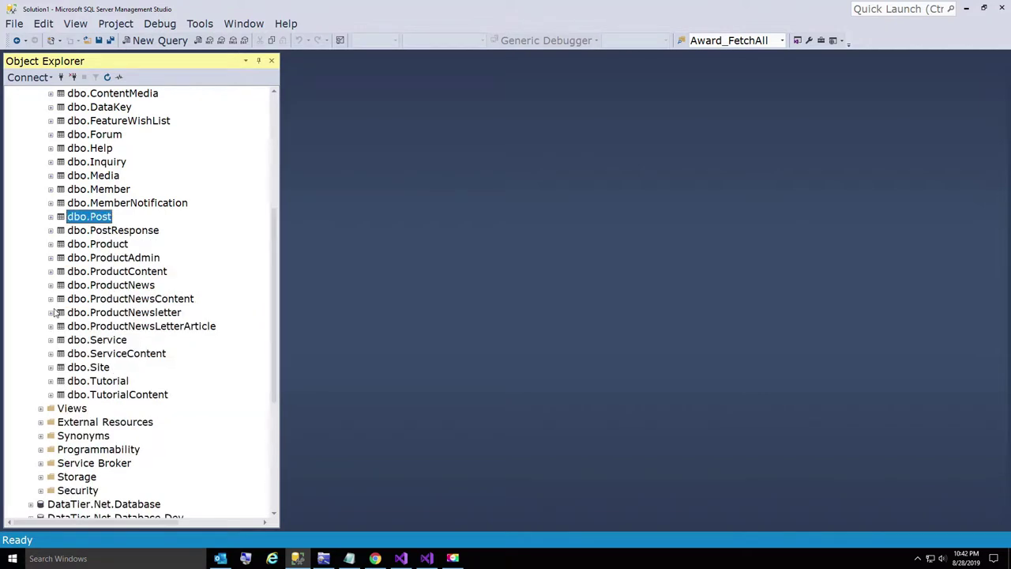
pyautogui.scroll(3, 55, 309)
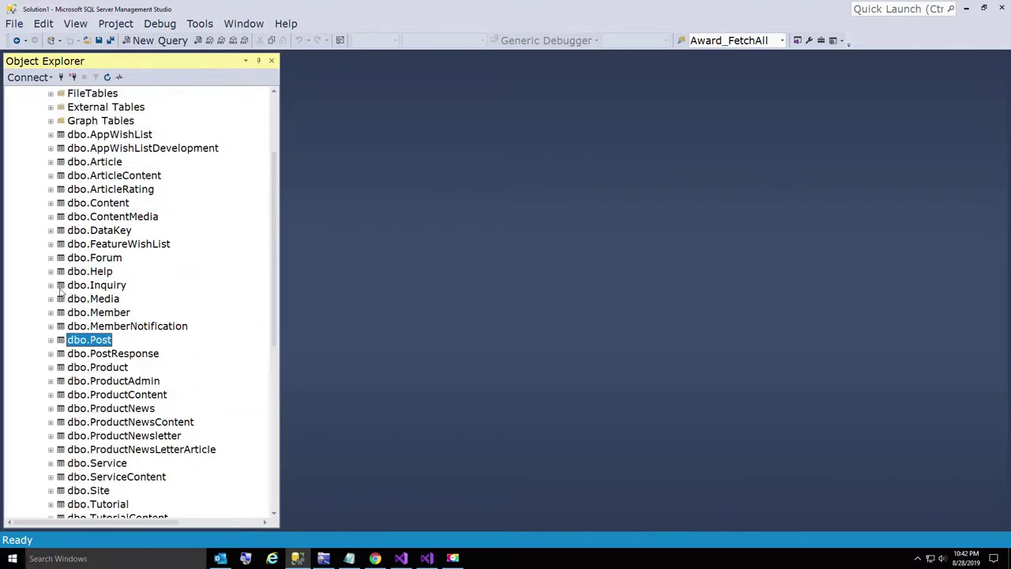
pyautogui.click(84, 288)
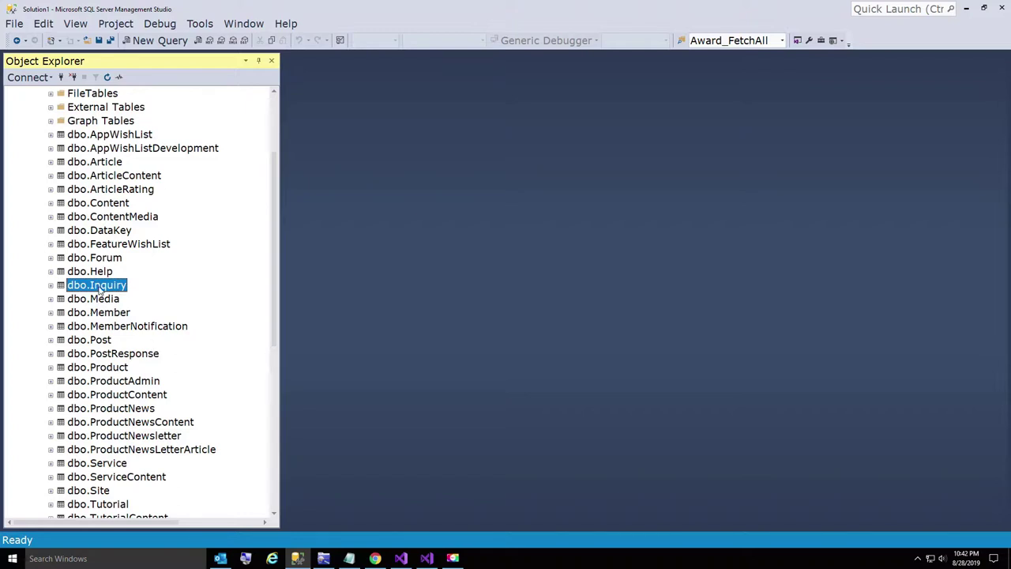
pyautogui.rightClick(100, 290)
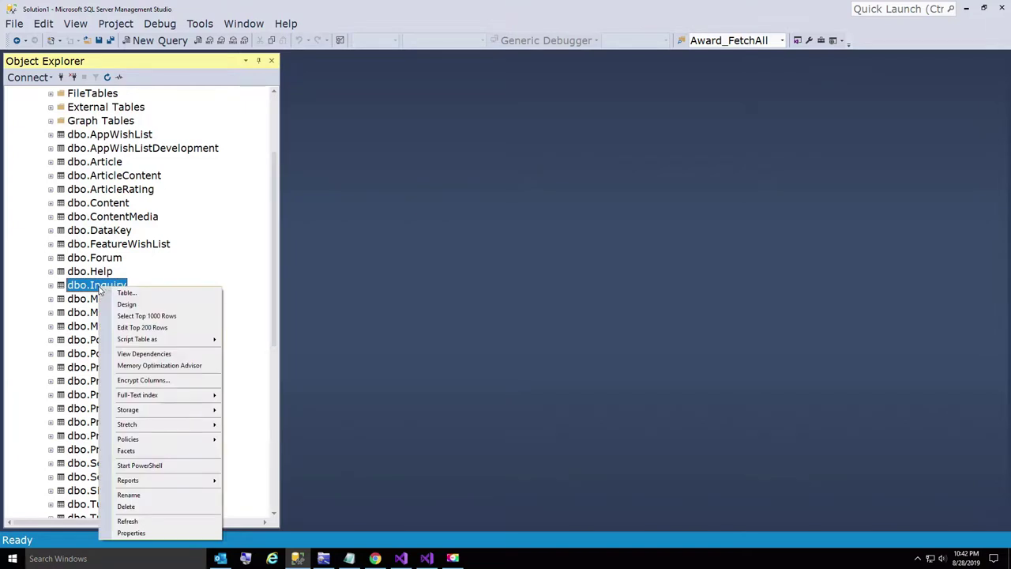
pyautogui.click(110, 506)
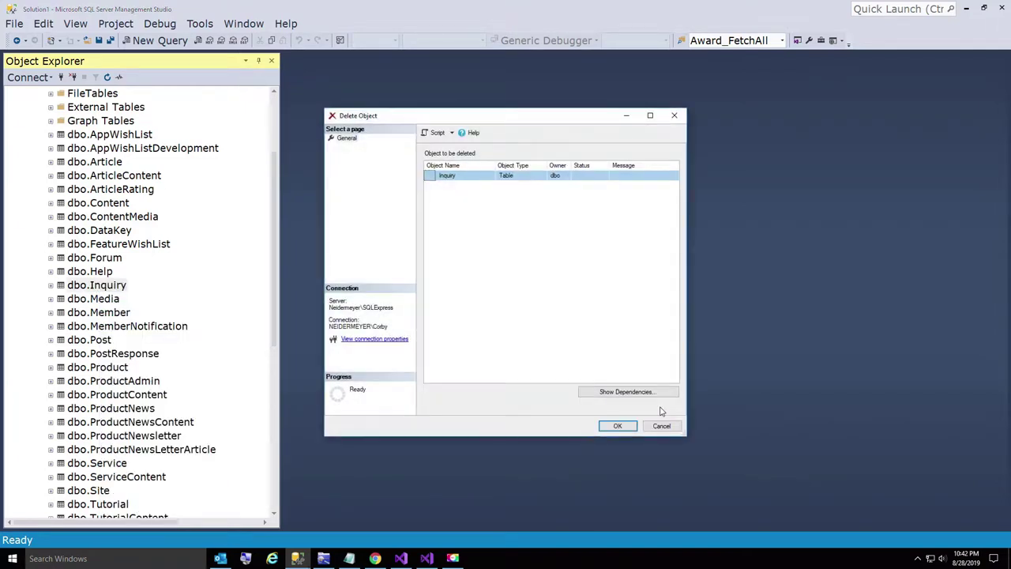
pyautogui.click(609, 427)
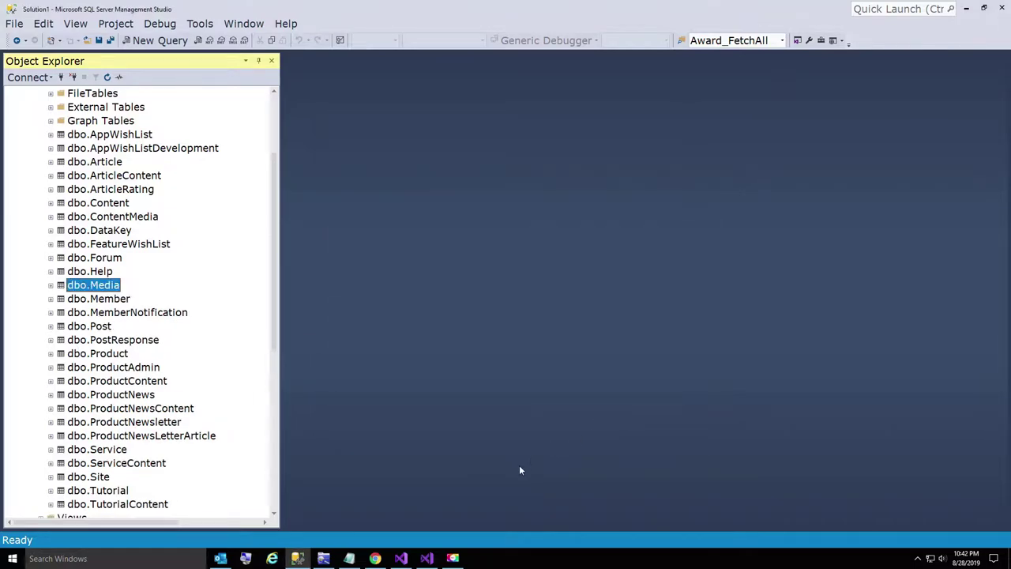
# Close the DataJugglerWeb Visual Studio window, leaving the DataTier.Net.DataJugglerWeb solution in front.
pyautogui.click(429, 560)
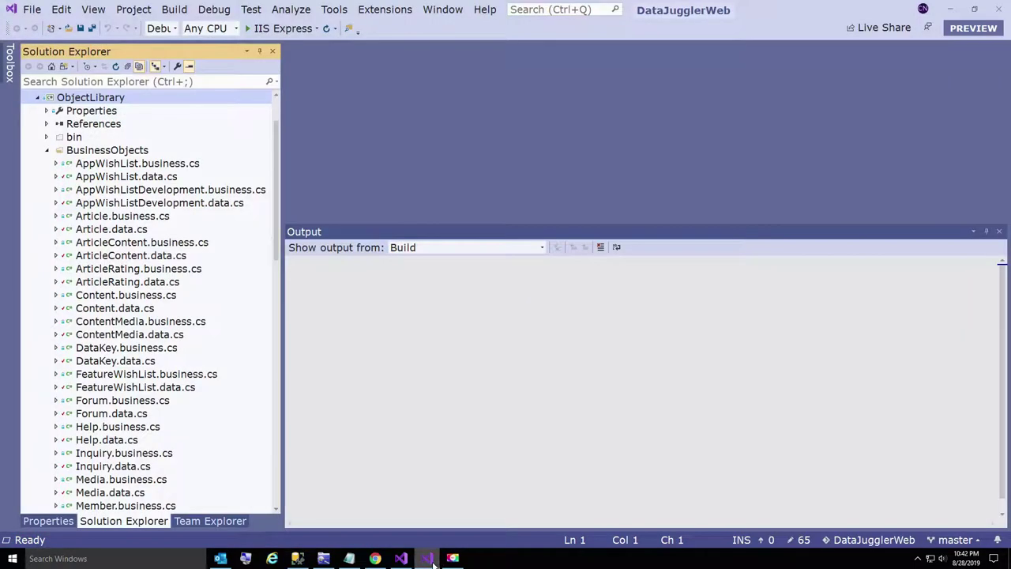
pyautogui.click(431, 561)
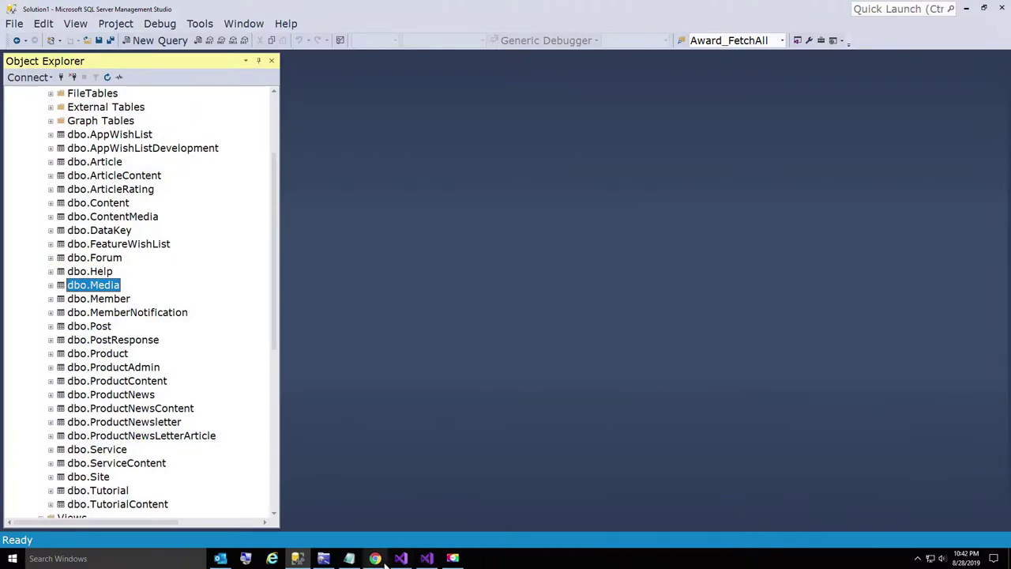
pyautogui.click(426, 559)
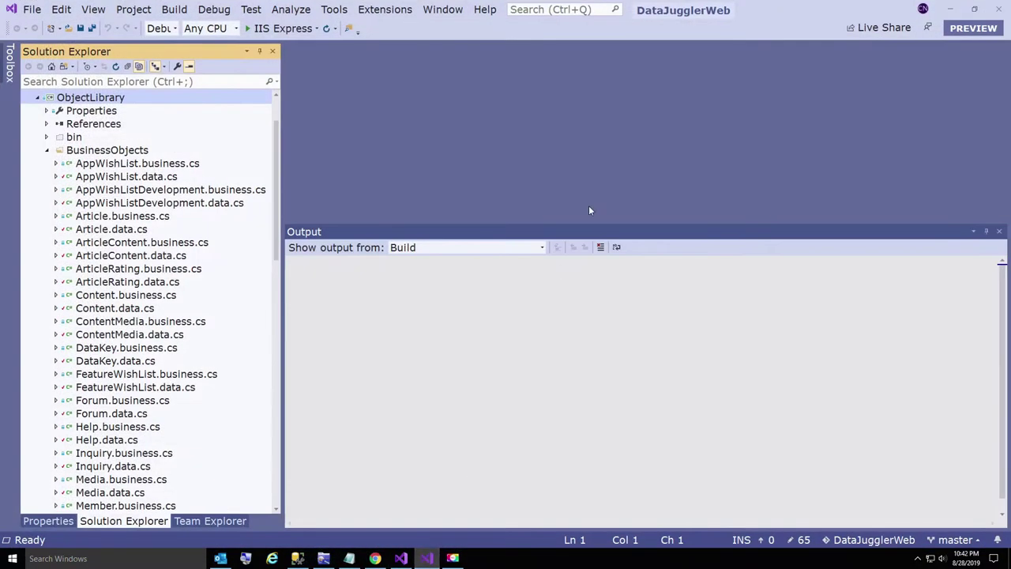
pyautogui.click(999, 13)
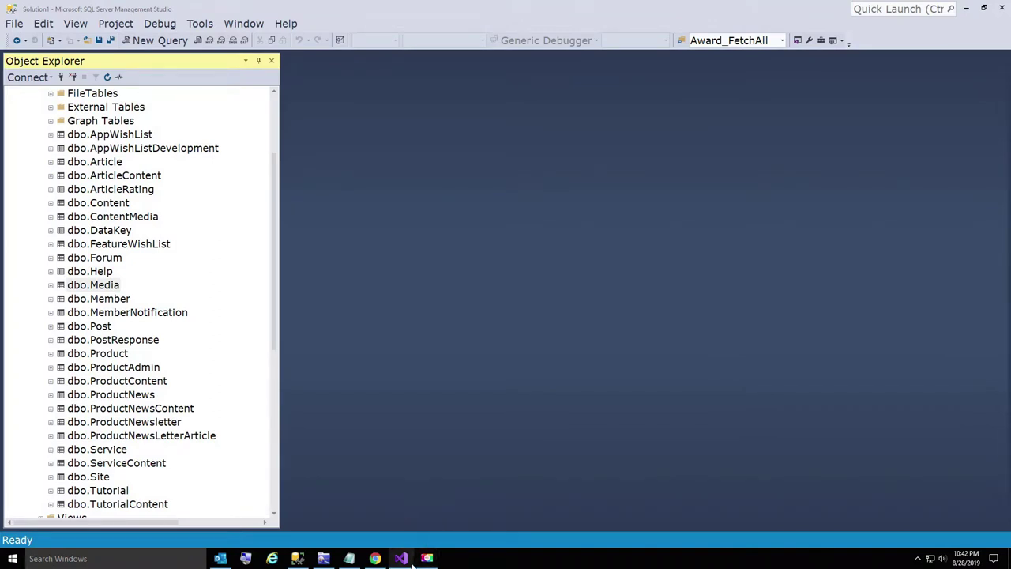
pyautogui.moveTo(401, 558)
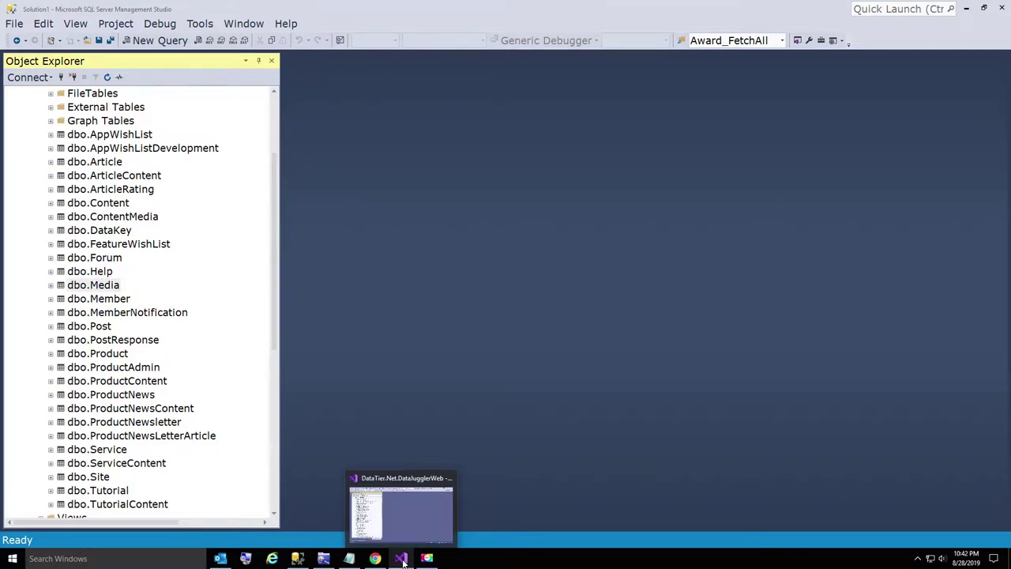
pyautogui.click(402, 558)
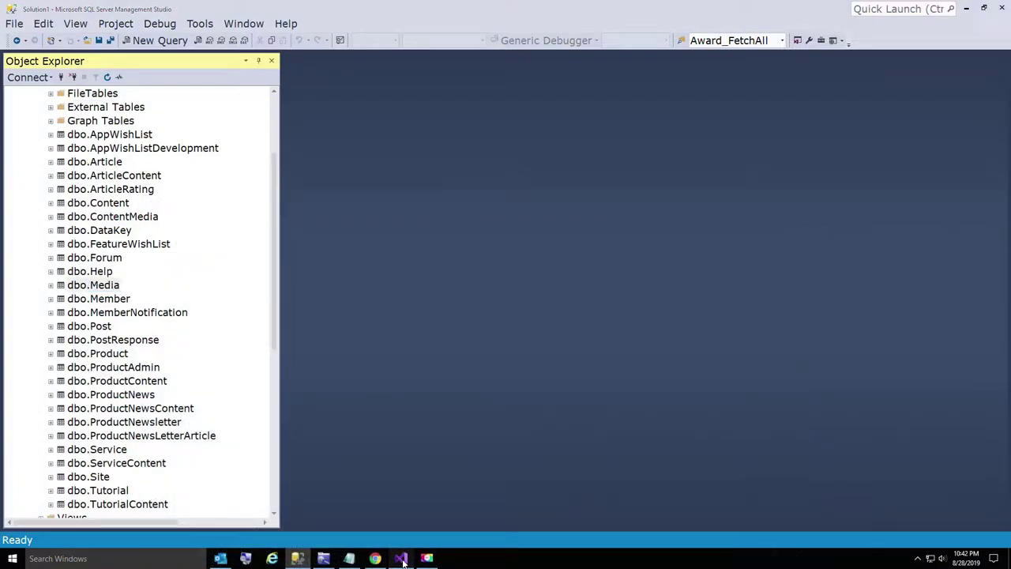
pyautogui.click(401, 558)
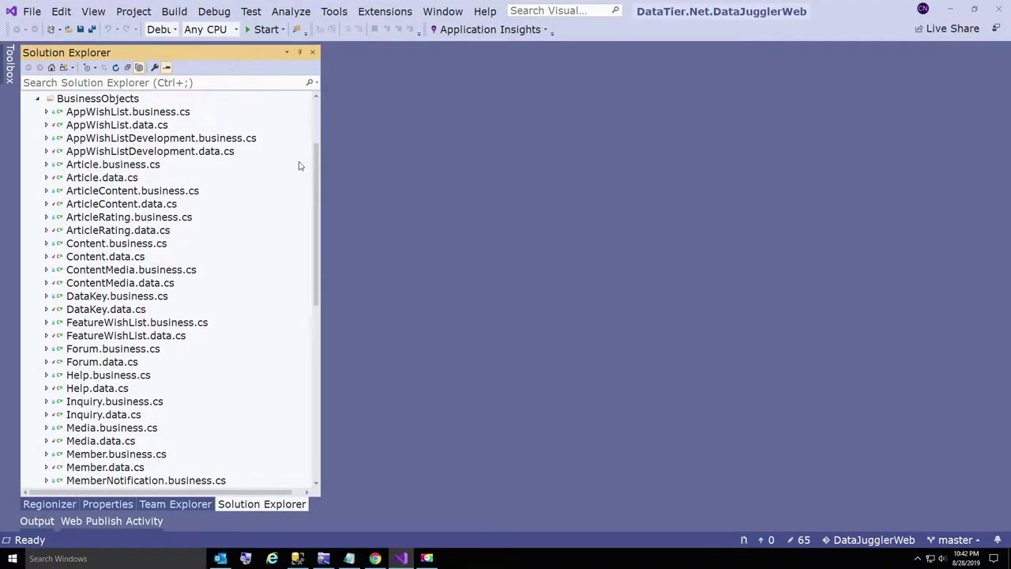
# Expand the ObjectLibrary project and open Inquiry.data.cs in the editor.
pyautogui.moveTo(319, 168); pyautogui.dragTo(322, 111)
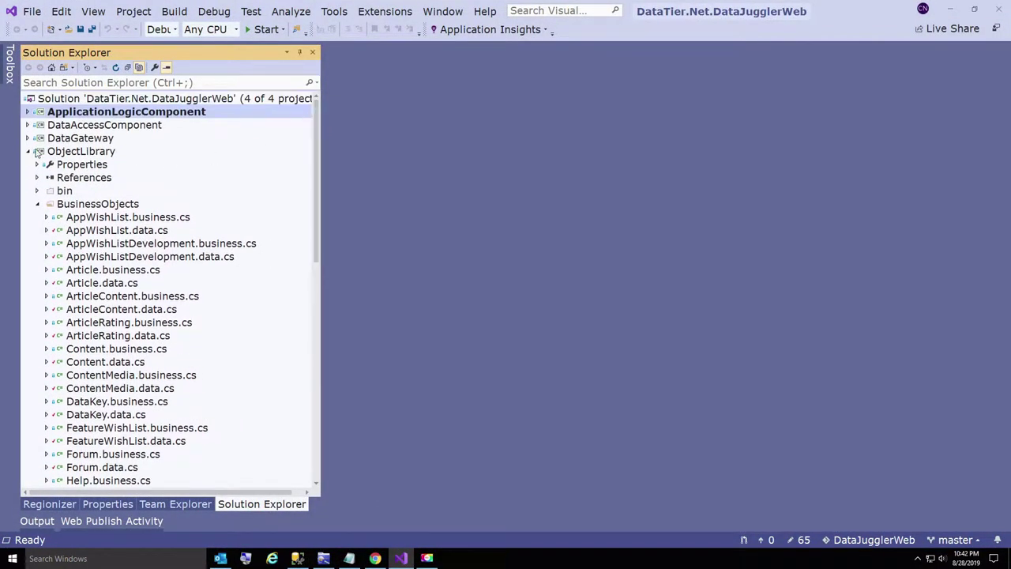
pyautogui.click(28, 150)
pyautogui.click(103, 101)
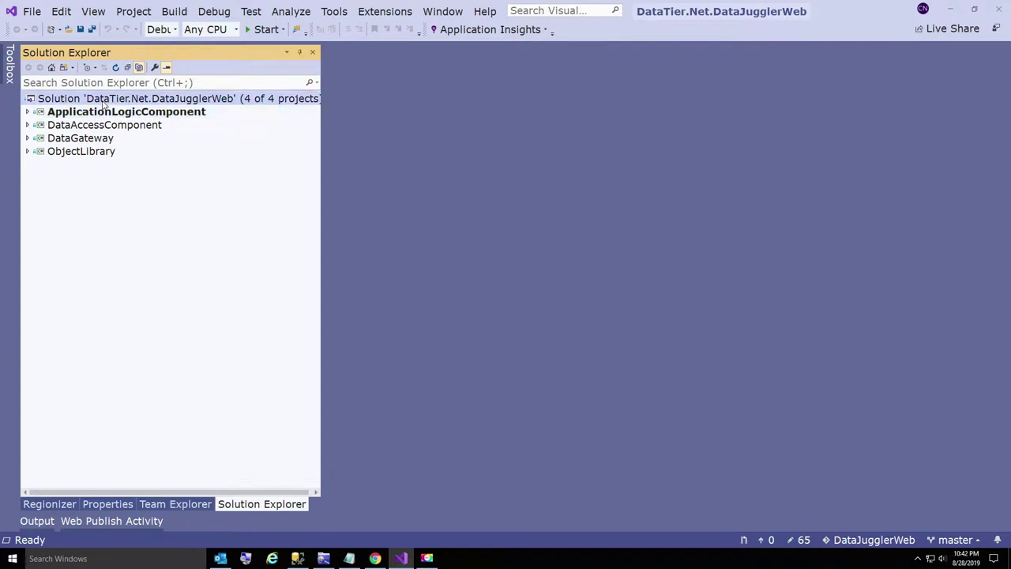
pyautogui.click(28, 151)
pyautogui.scroll(-4, 69, 315)
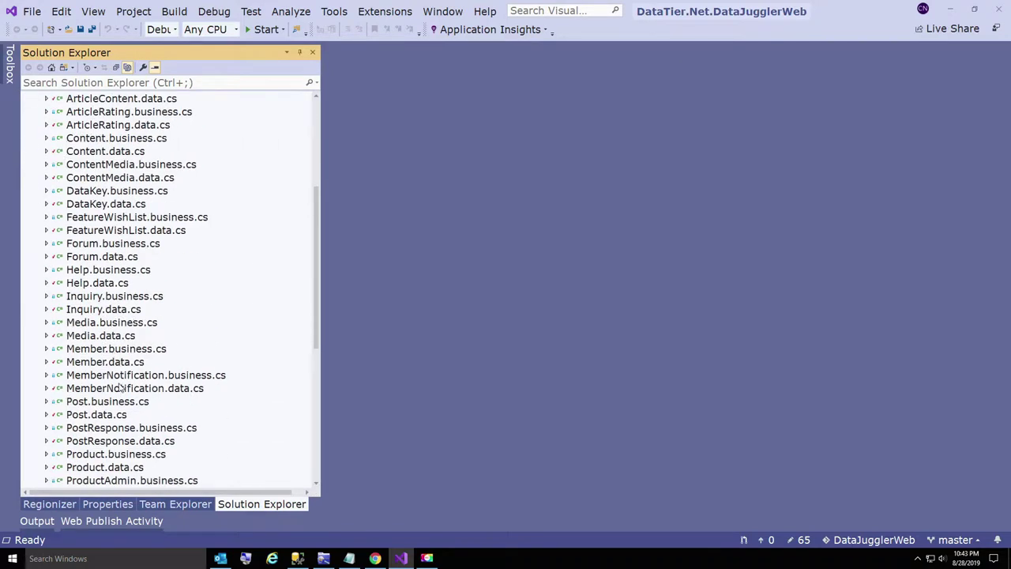
pyautogui.scroll(-2, 120, 387)
pyautogui.scroll(-2, 108, 410)
pyautogui.scroll(2, 101, 409)
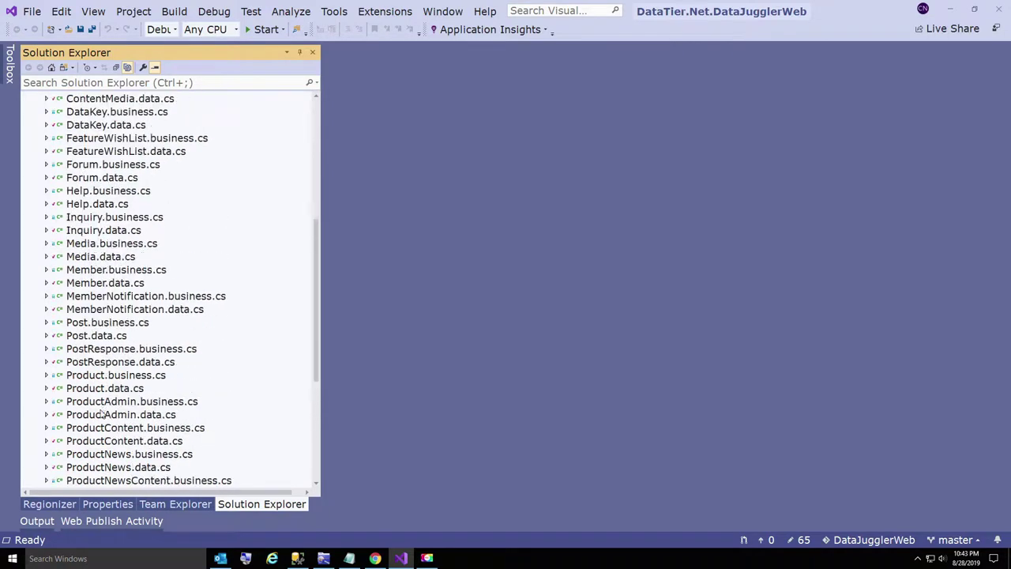
pyautogui.click(90, 231)
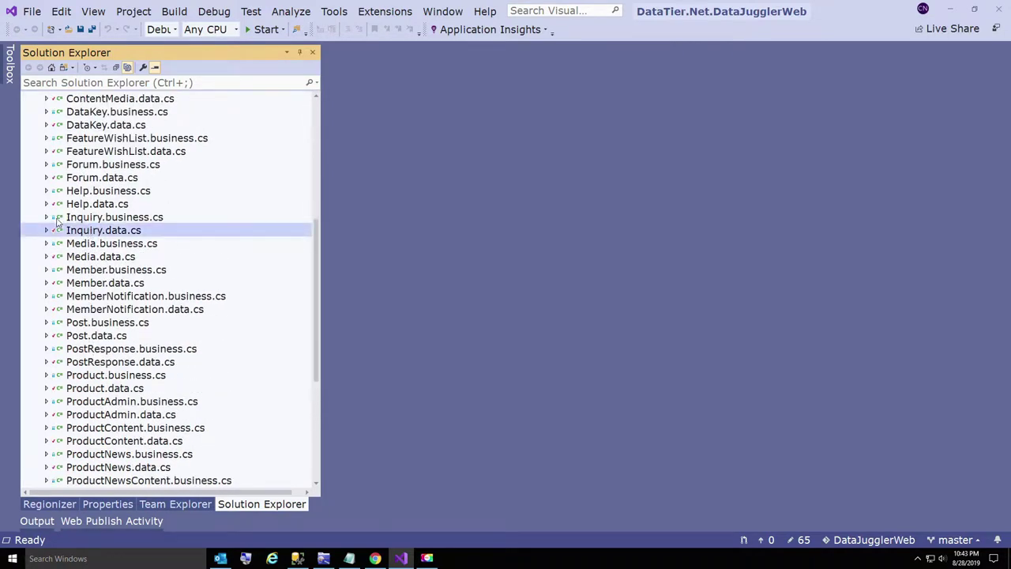
pyautogui.doubleClick(71, 229)
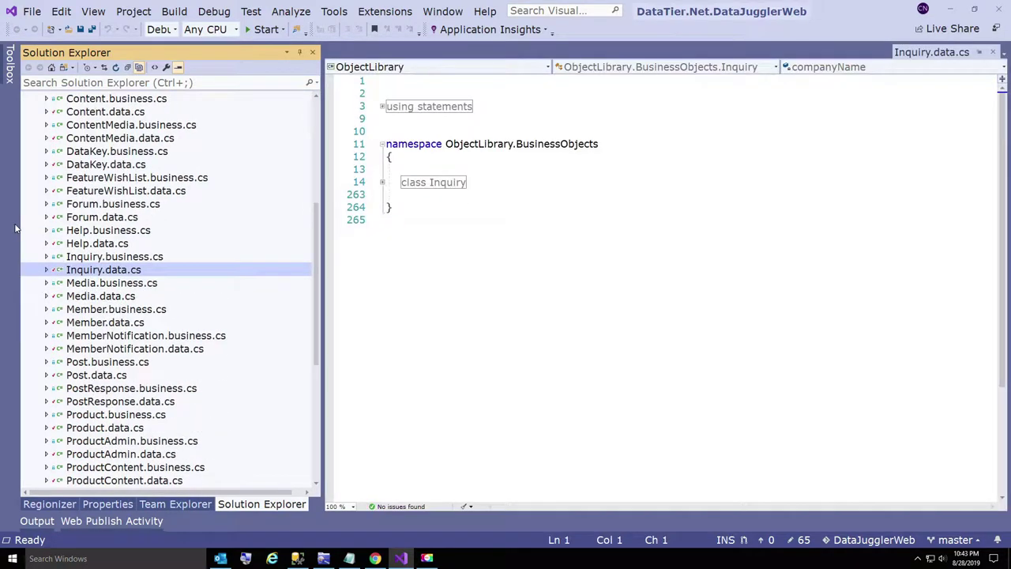
# Close Inquiry.data.cs and expand the DataGateway project in Solution Explorer.
pyautogui.click(993, 53)
pyautogui.scroll(3, 99, 194)
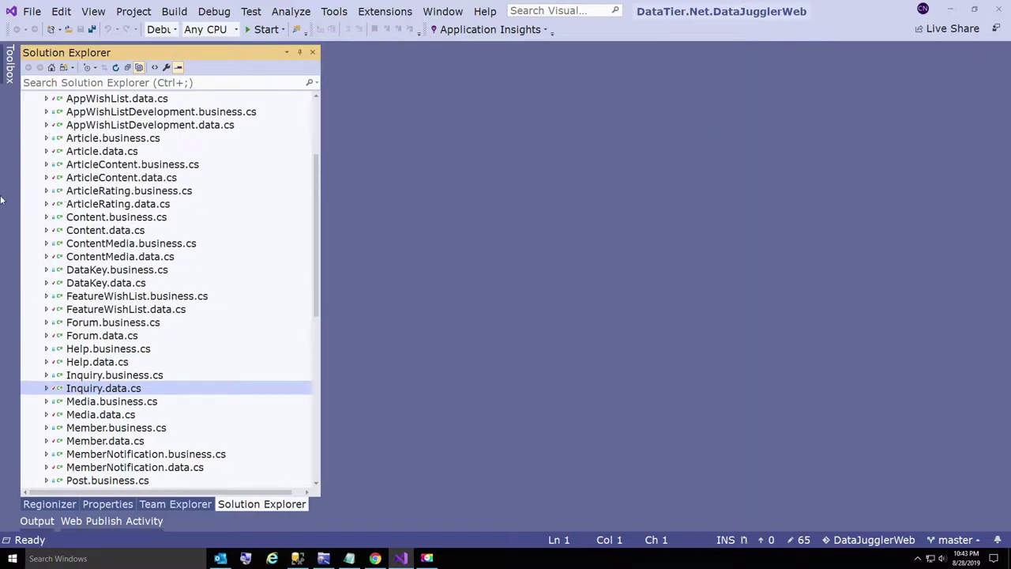
pyautogui.scroll(3, 48, 204)
pyautogui.moveTo(28, 150)
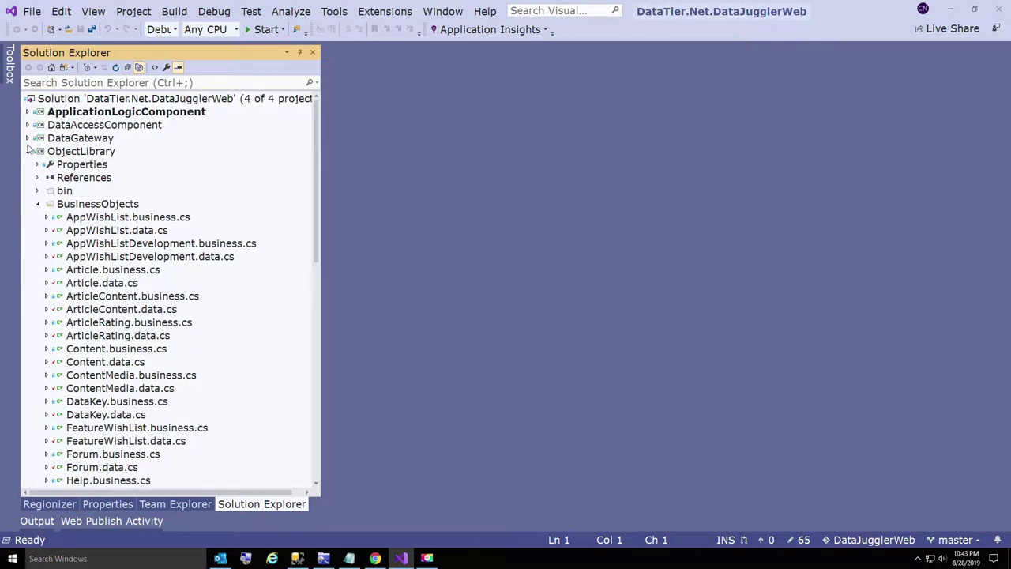
pyautogui.click(27, 139)
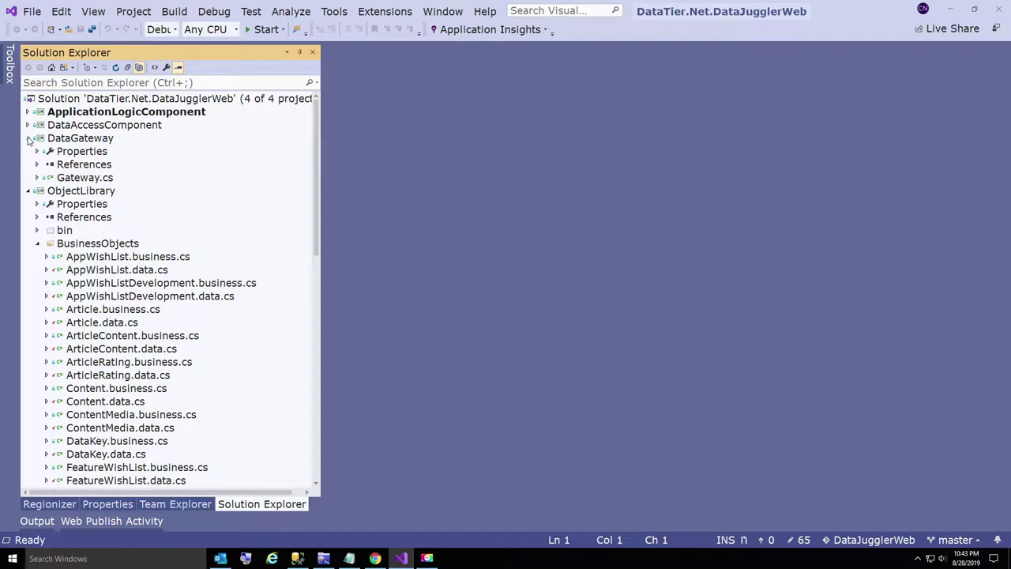
# Open Gateway.cs and expand the Gateway class and Methods region to review its methods.
pyautogui.click(71, 180)
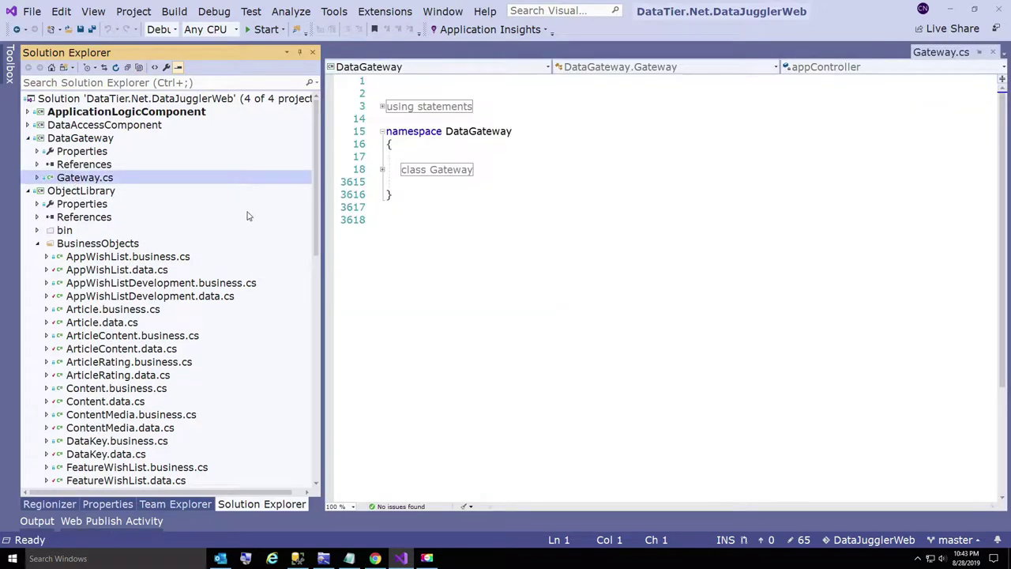
pyautogui.doubleClick(97, 178)
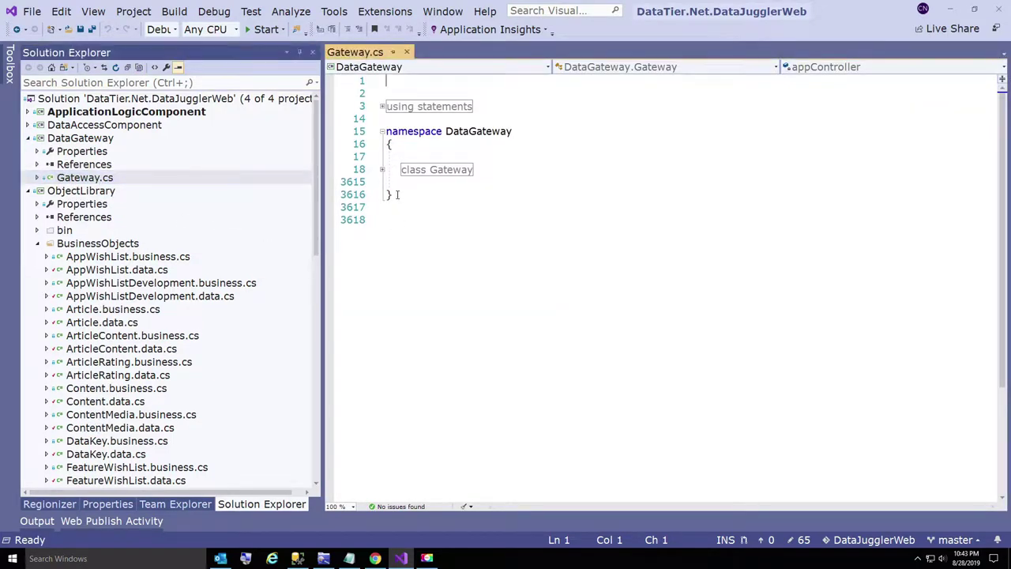
pyautogui.click(381, 170)
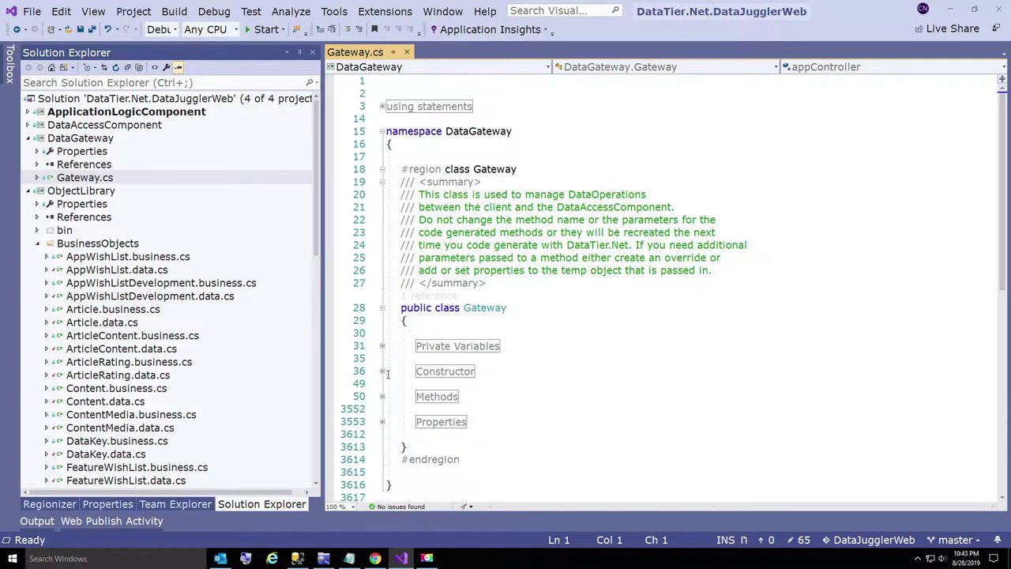
pyautogui.click(381, 396)
pyautogui.scroll(-4, 380, 401)
pyautogui.scroll(-5, 380, 400)
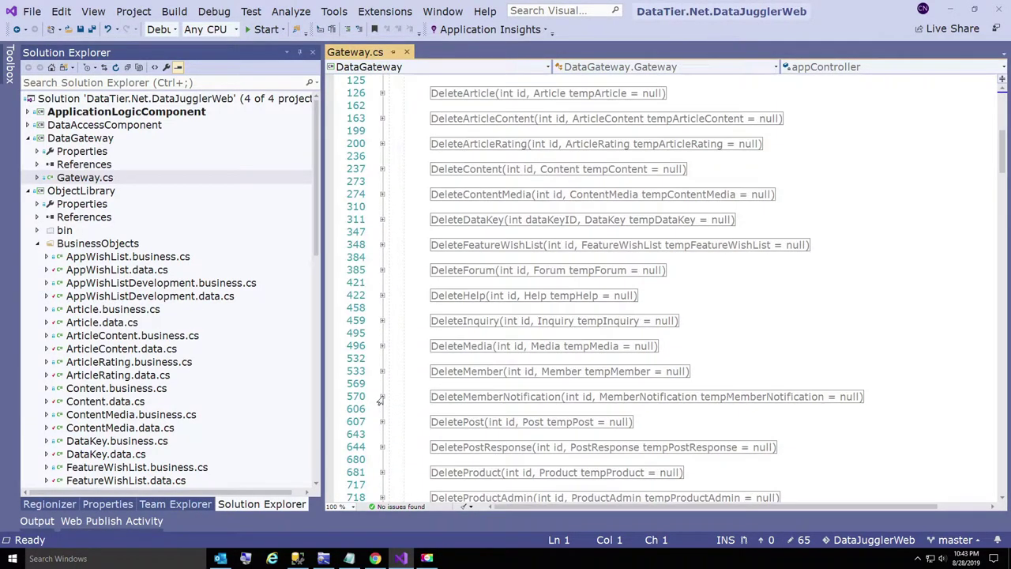
pyautogui.scroll(-10, 379, 402)
pyautogui.scroll(2, 379, 399)
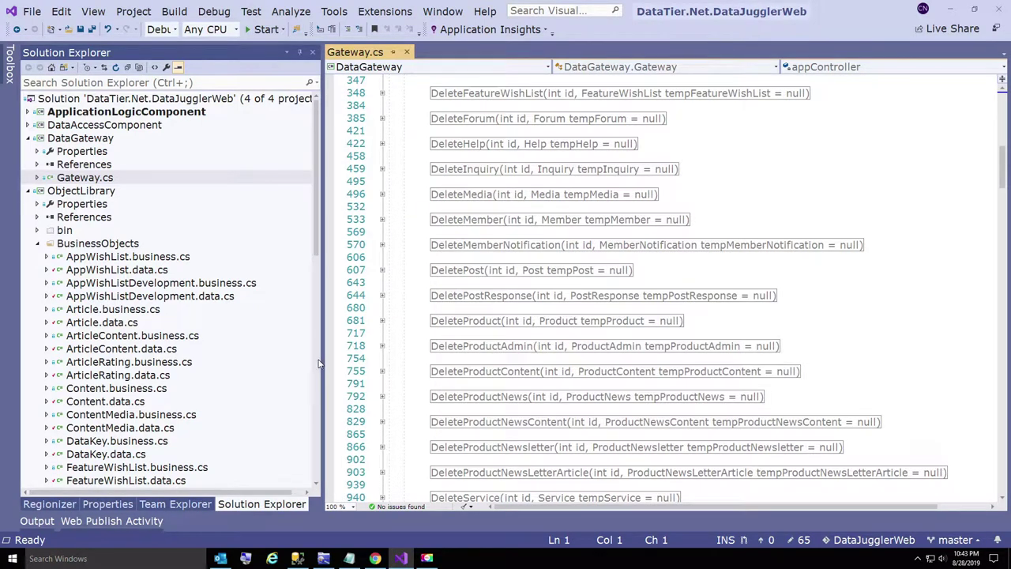
pyautogui.scroll(-5, 315, 365)
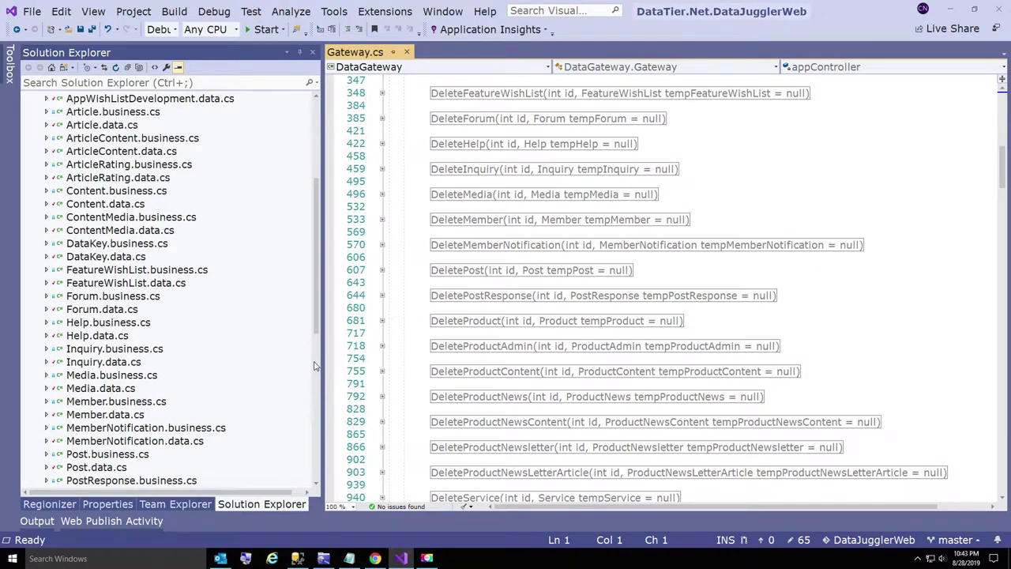
pyautogui.scroll(-4, 315, 365)
pyautogui.scroll(-4, 390, 365)
pyautogui.scroll(-2, 389, 365)
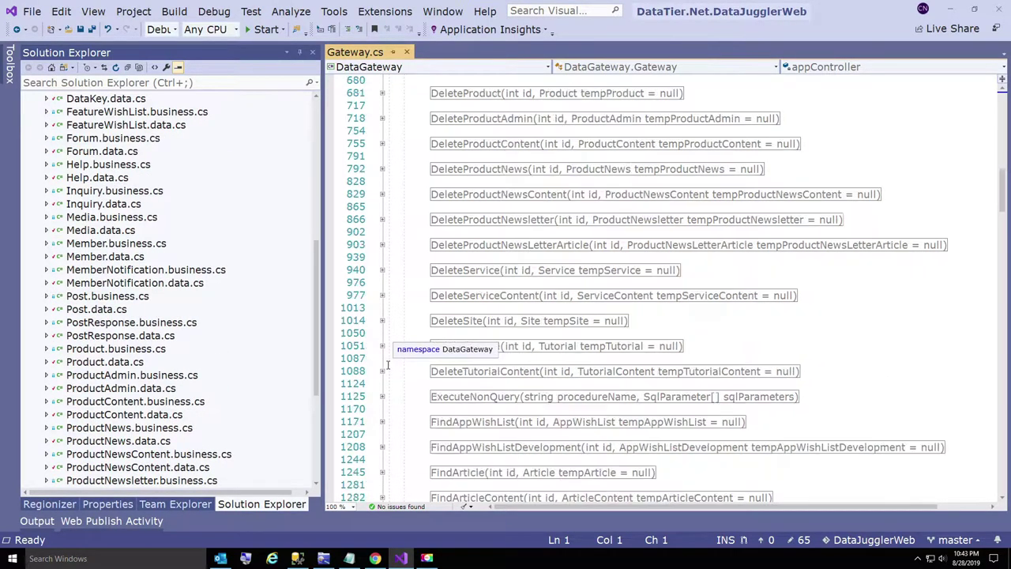
pyautogui.scroll(-2, 388, 365)
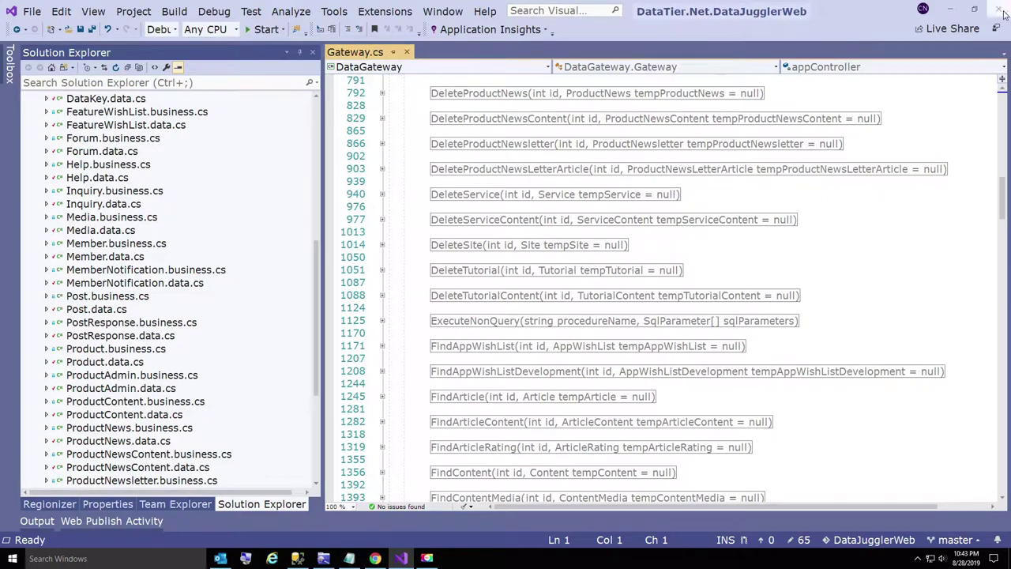
# Minimize Visual Studio and SSMS, and close Chrome.
pyautogui.click(954, 9)
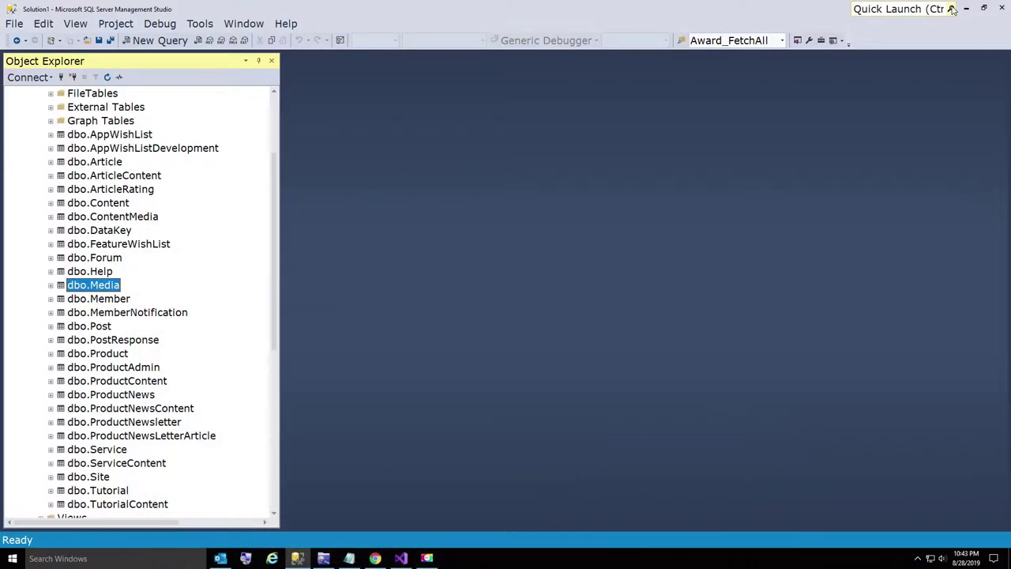
pyautogui.click(964, 9)
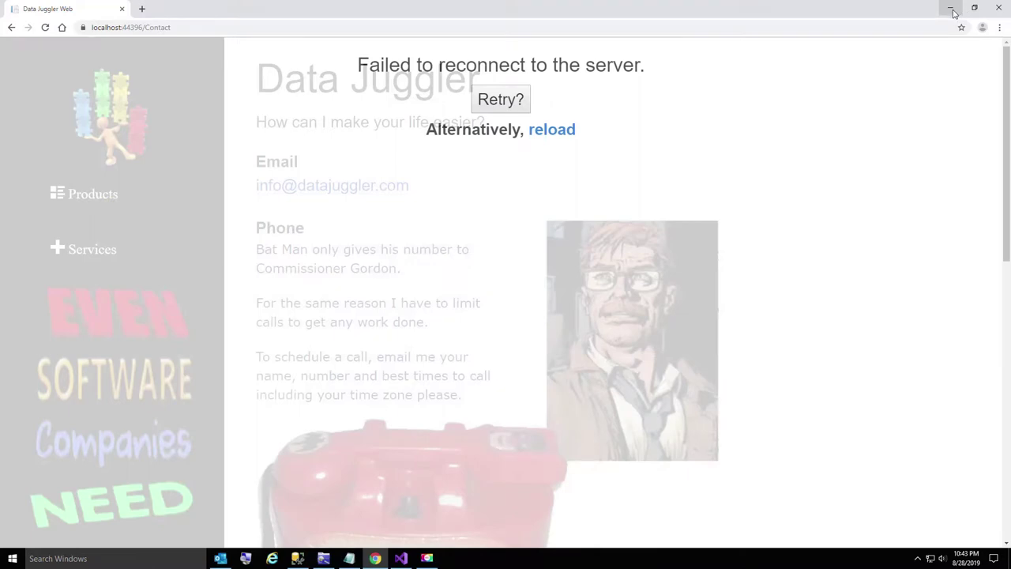
pyautogui.click(1001, 7)
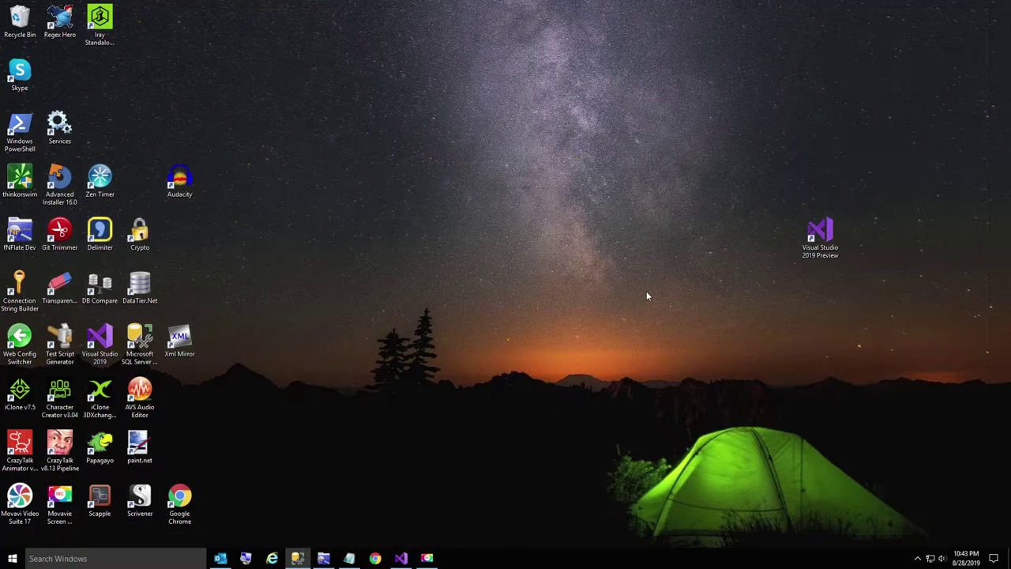
# Launch DataTier.Net and open the DataJugglerWeb project.
pyautogui.doubleClick(141, 294)
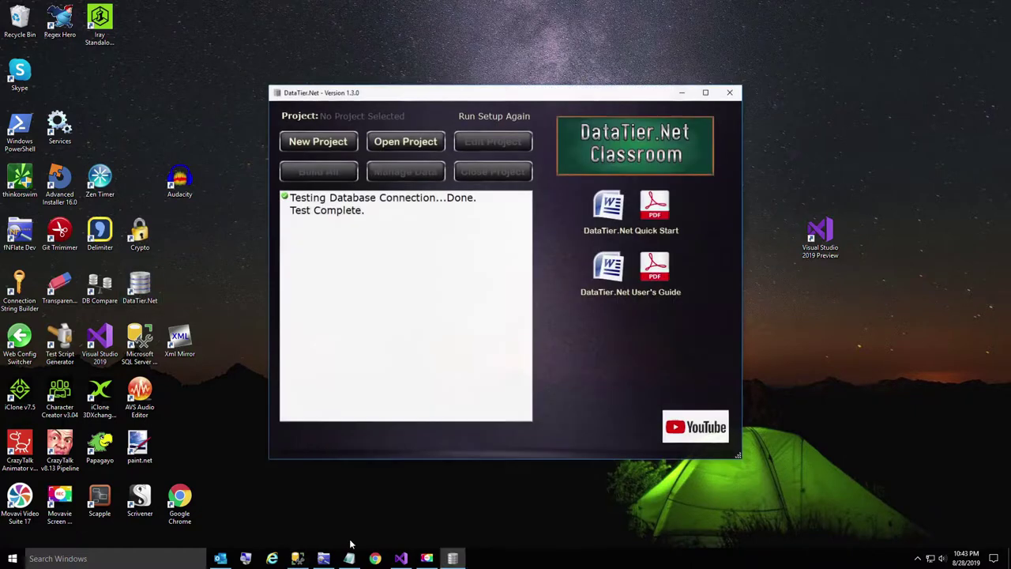
pyautogui.click(400, 148)
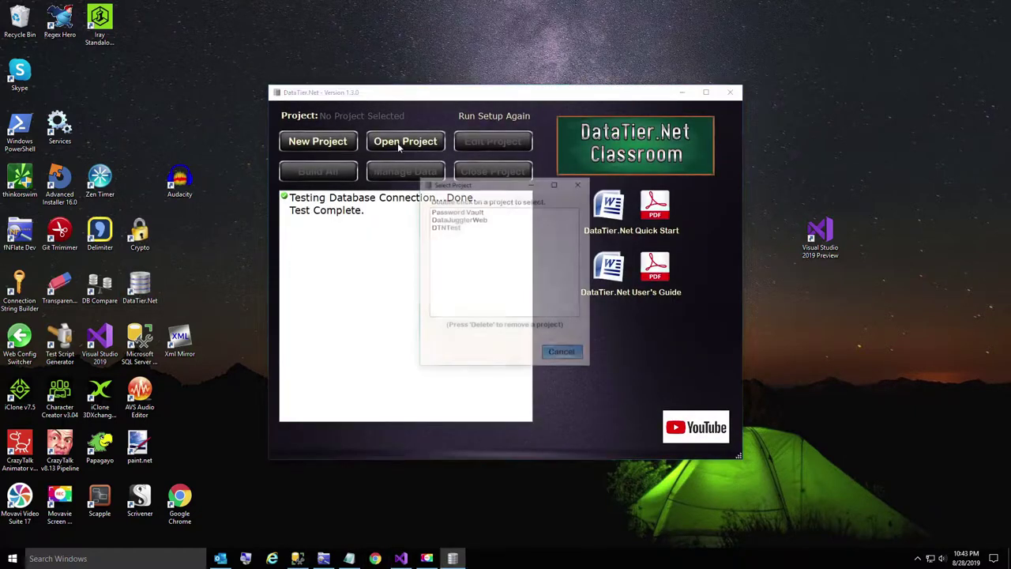
pyautogui.doubleClick(460, 220)
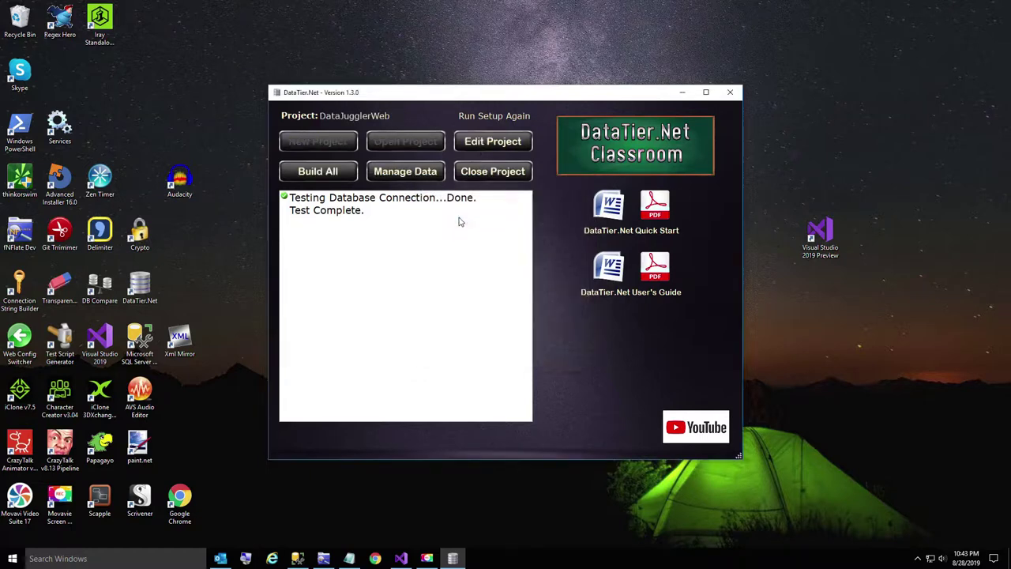
# In Manage Data, remove the Inquiry table's generated code and confirm the file removal.
pyautogui.click(398, 178)
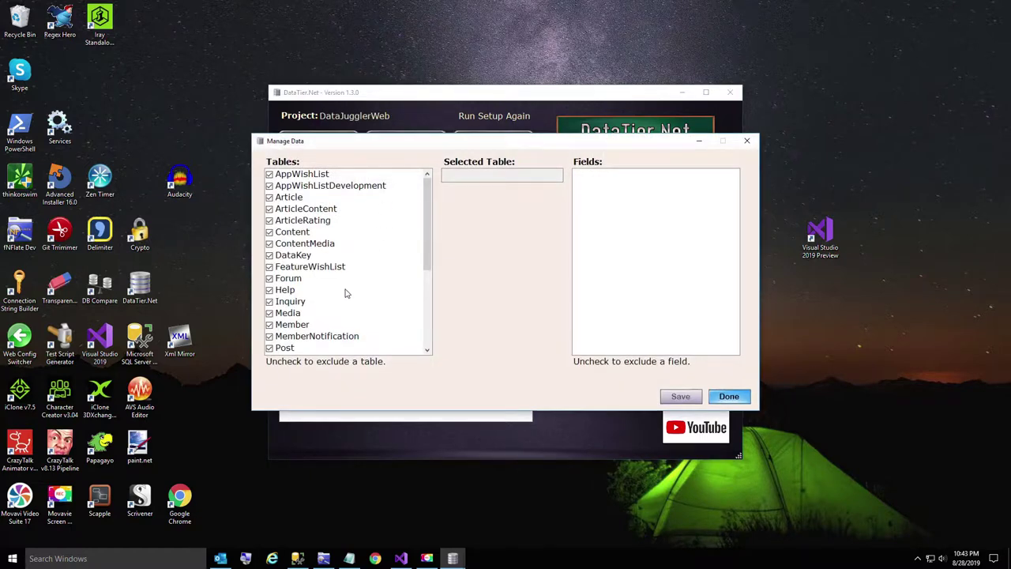
pyautogui.click(298, 303)
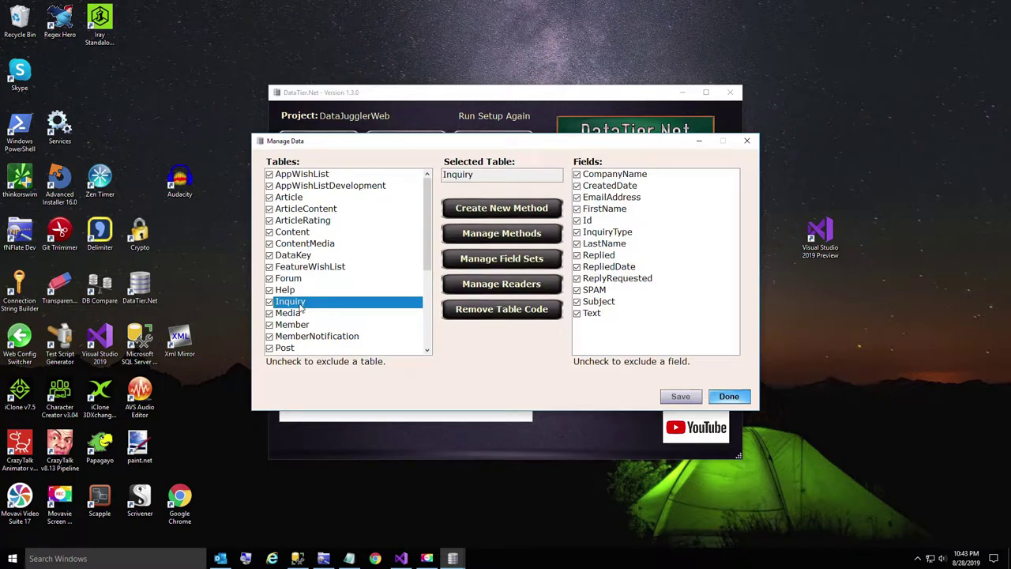
pyautogui.click(480, 310)
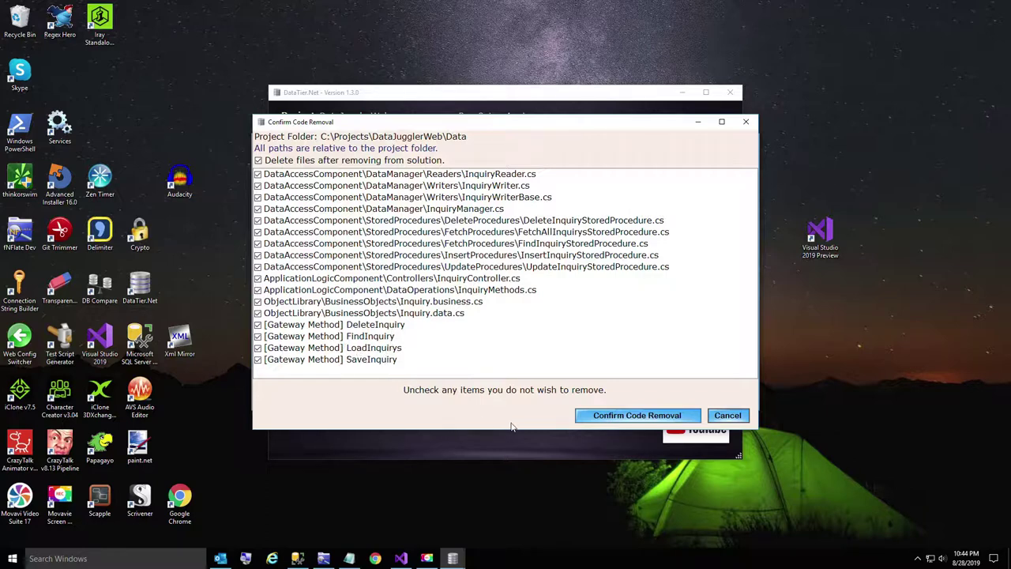
pyautogui.click(596, 416)
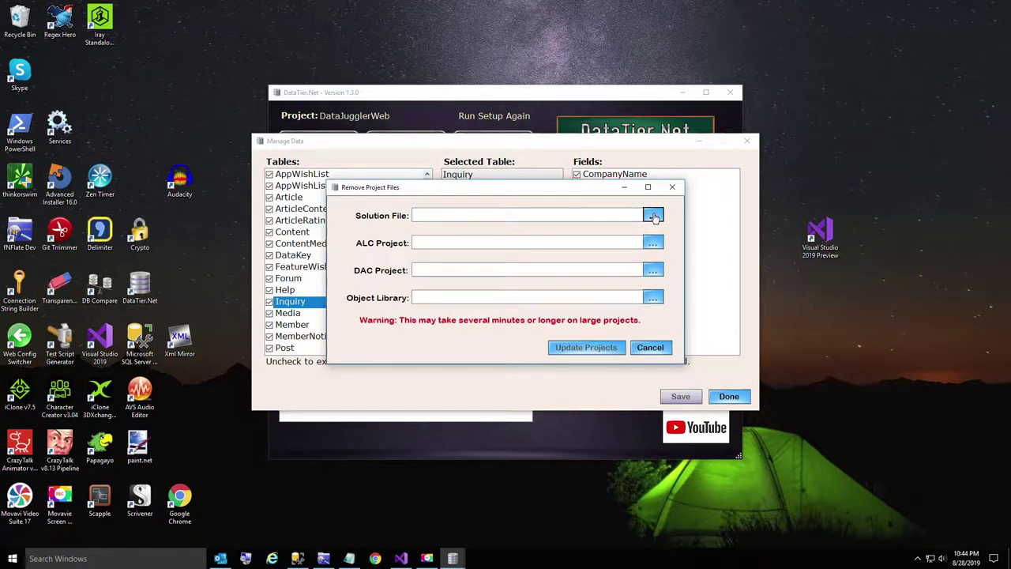
# Point to DataTier.Net.DataJugglerWeb.sln and update the projects to drop the Inquiry files.
pyautogui.click(653, 217)
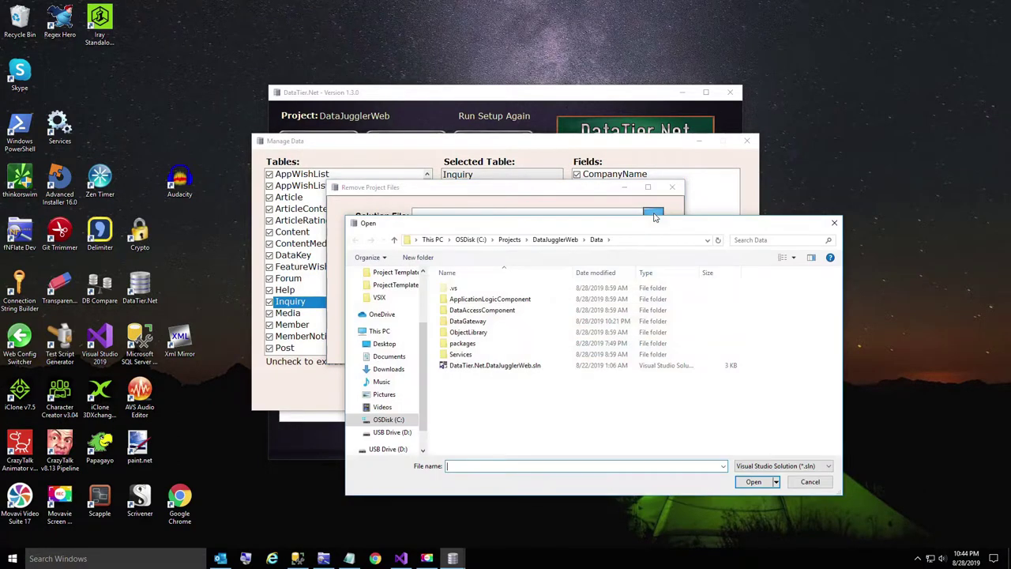
pyautogui.doubleClick(505, 365)
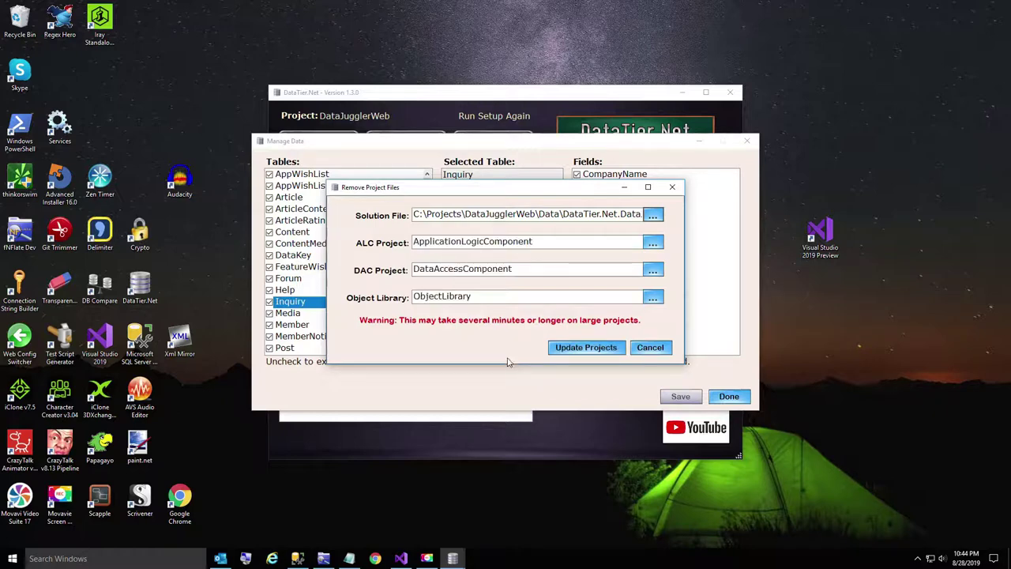
pyautogui.click(567, 348)
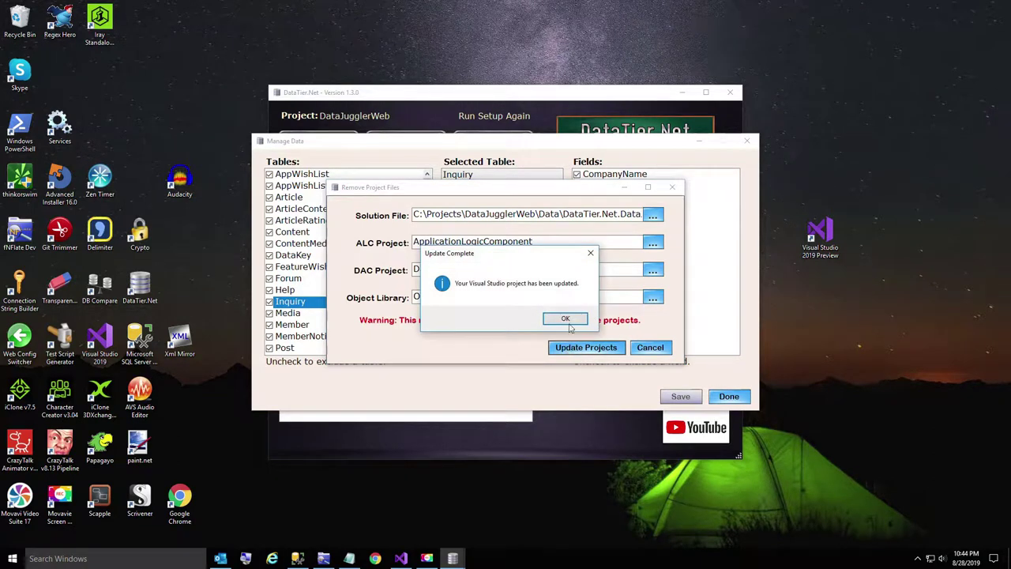
pyautogui.click(566, 320)
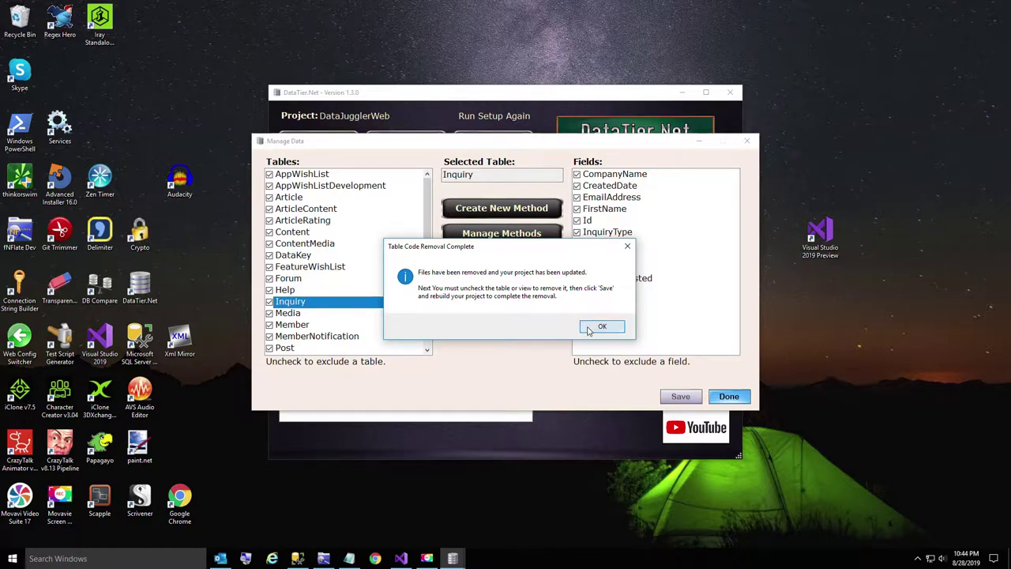
# Uncheck the Inquiry table in the Tables list and save the change.
pyautogui.click(602, 326)
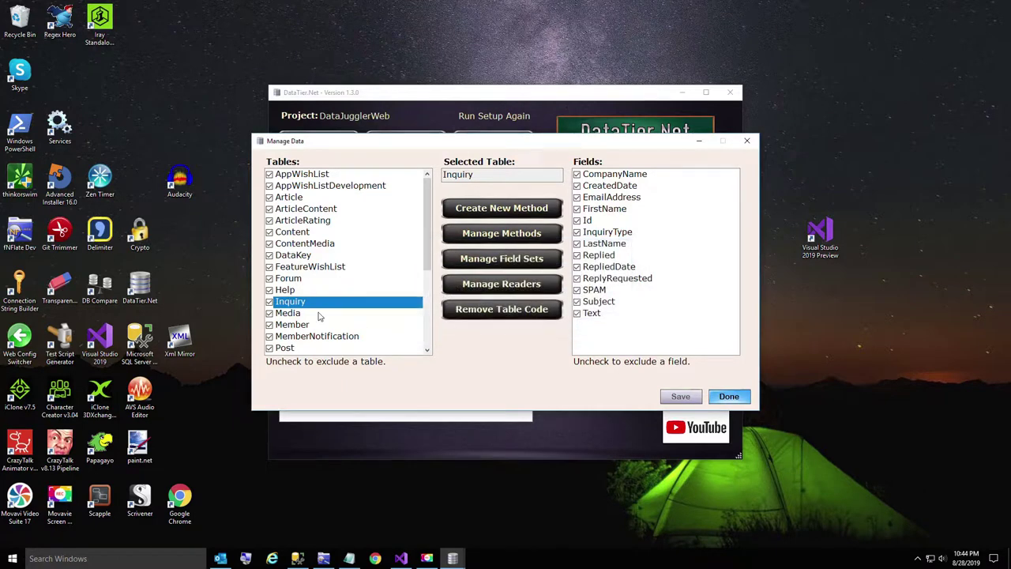
pyautogui.click(269, 301)
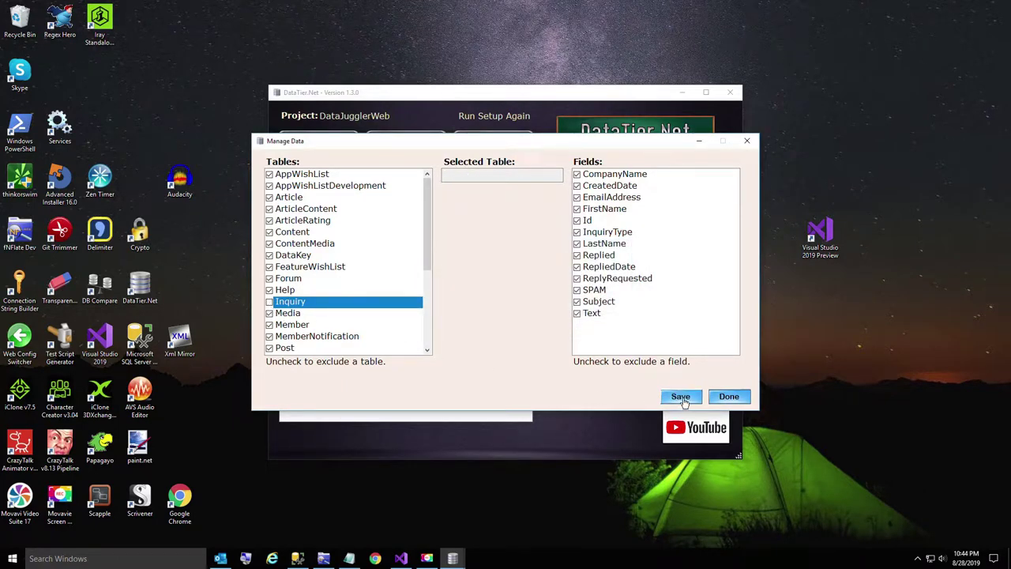
pyautogui.click(684, 399)
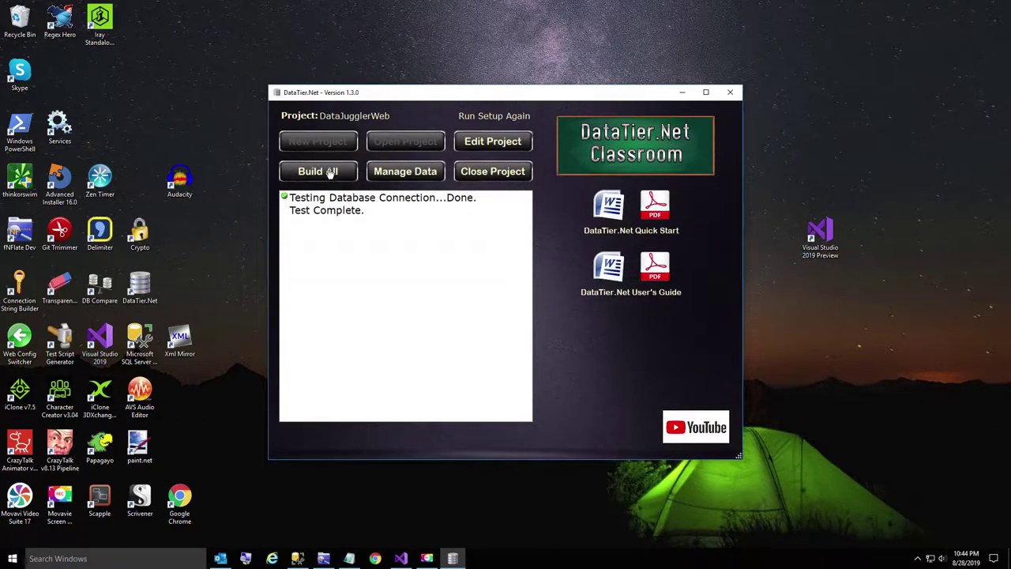
# Build all code for DataJugglerWeb, close the project, and exit DataTier.Net.
pyautogui.click(326, 169)
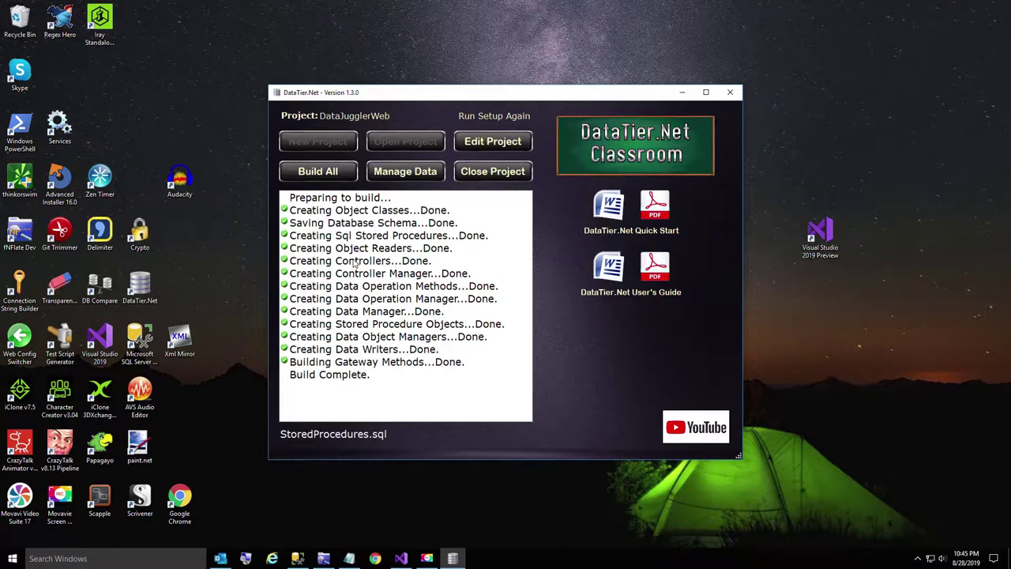
pyautogui.click(474, 173)
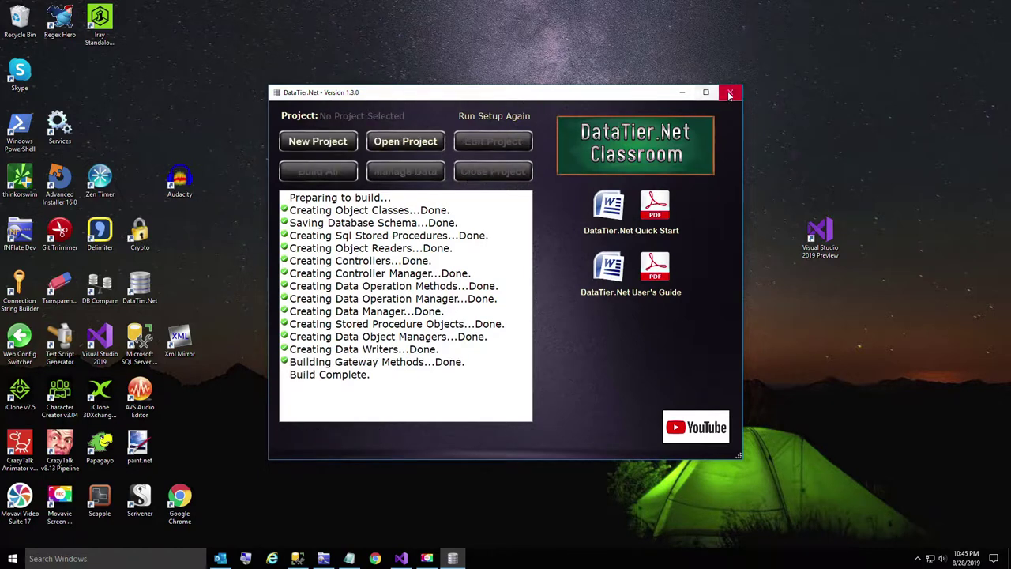
pyautogui.click(730, 91)
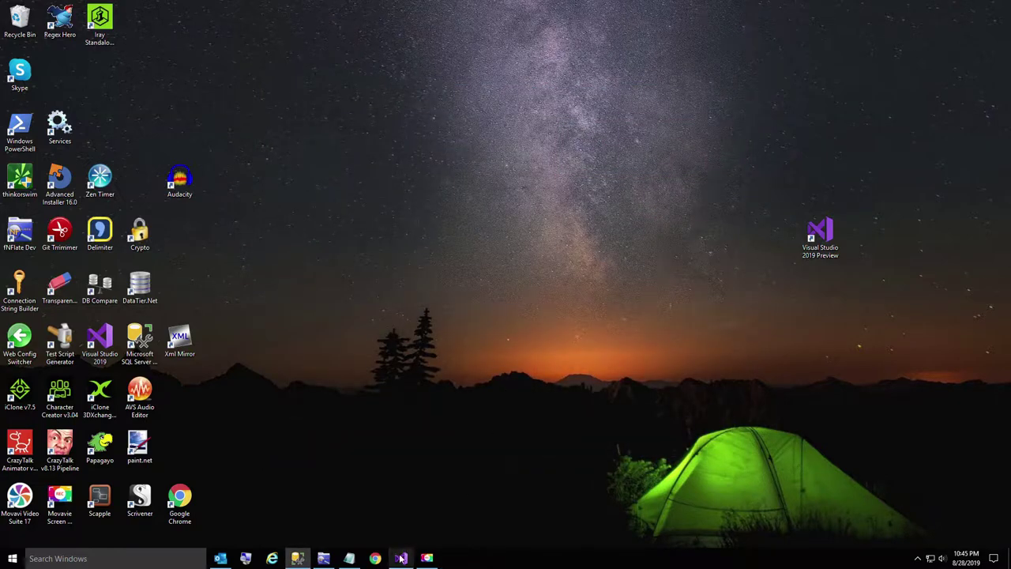
# Reload all externally changed projects in Visual Studio and check Gateway.cs has no Inquiry methods.
pyautogui.moveTo(400, 558)
pyautogui.click(401, 517)
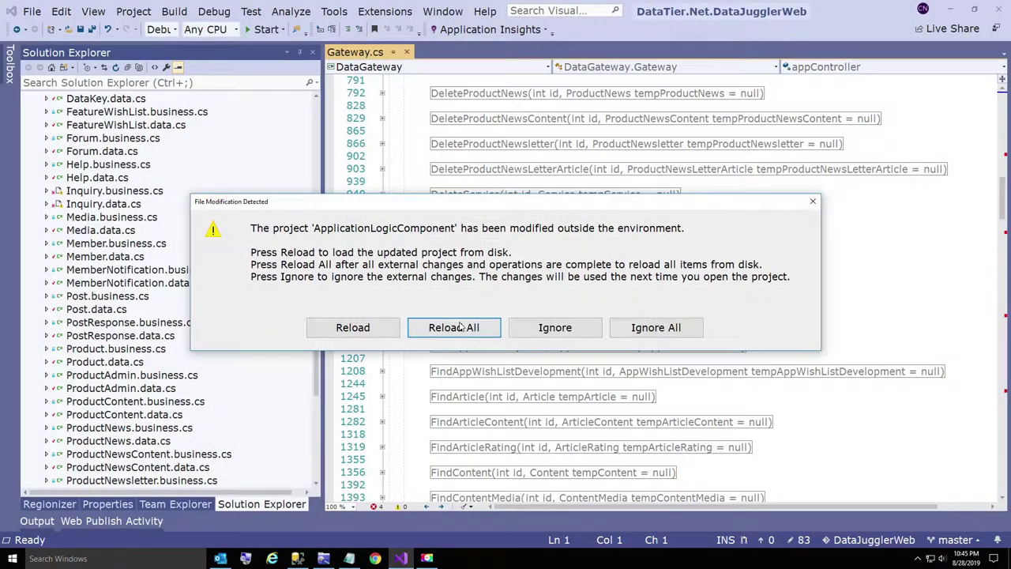
pyautogui.click(462, 326)
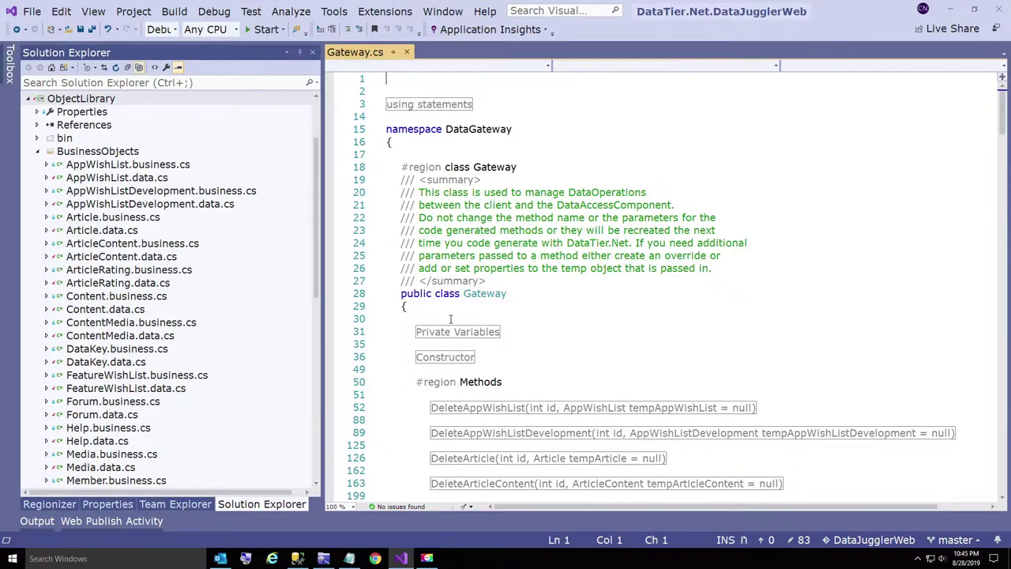
pyautogui.scroll(-4, 492, 306)
pyautogui.scroll(-1, 493, 319)
pyautogui.scroll(-4, 505, 355)
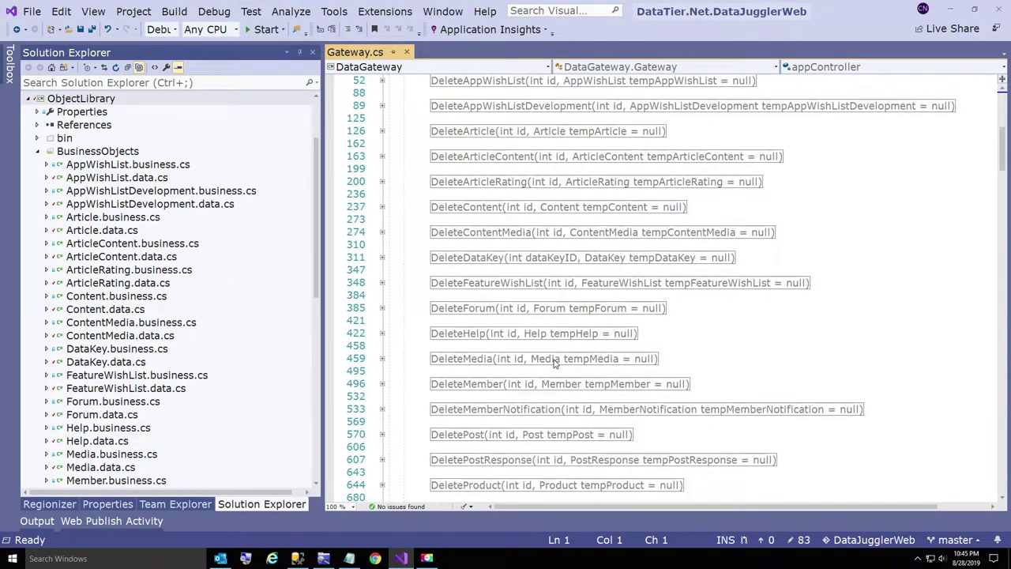
pyautogui.scroll(-2, 530, 398)
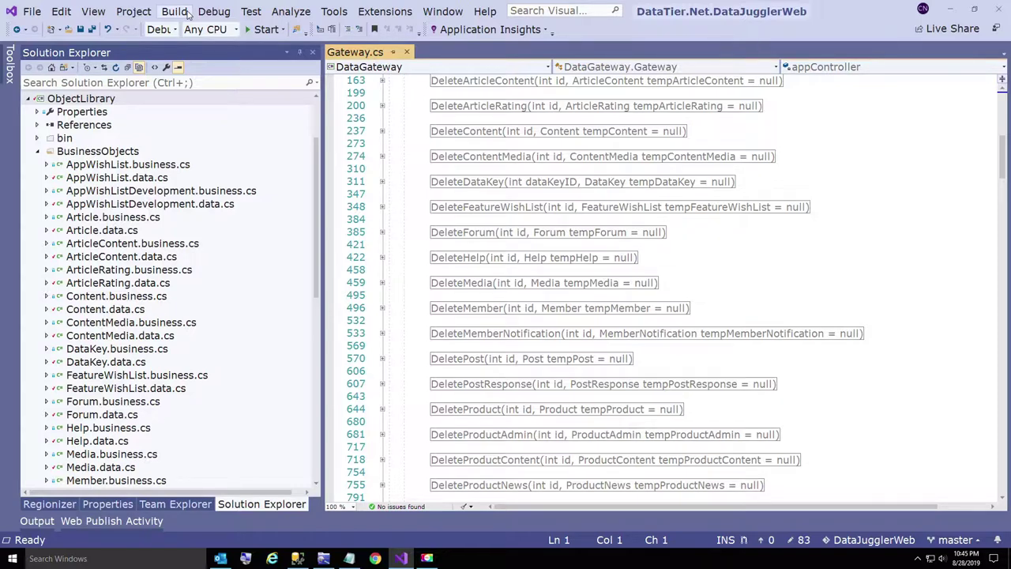
pyautogui.click(186, 12)
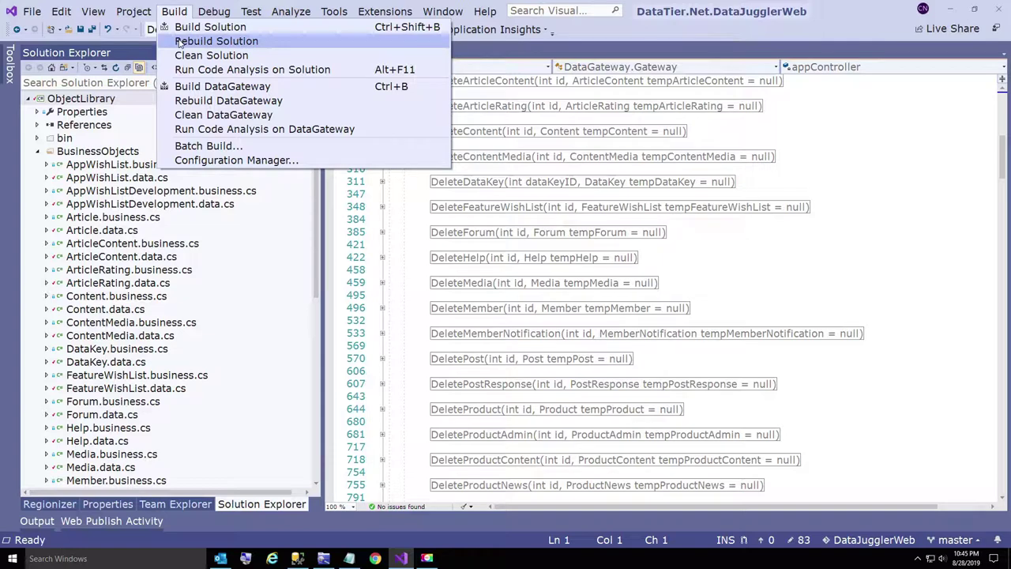
# Rebuild the entire solution.
pyautogui.click(178, 42)
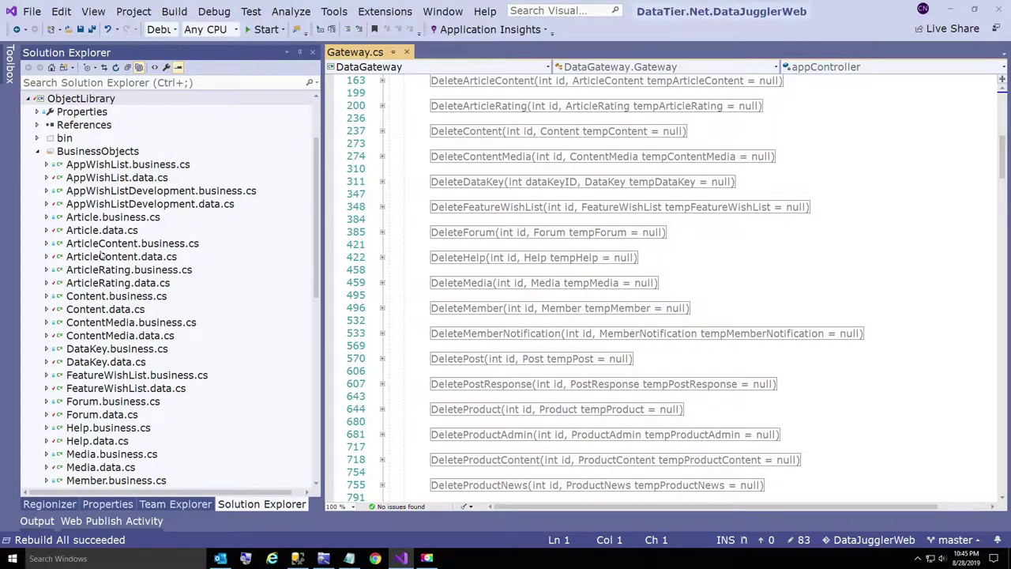
pyautogui.scroll(-2, 96, 357)
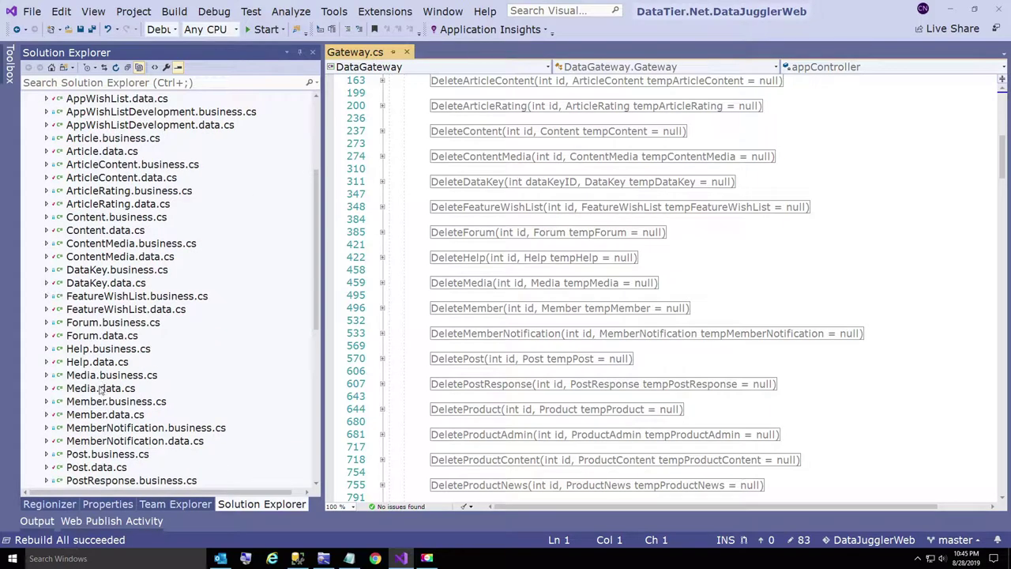
pyautogui.scroll(5, 101, 348)
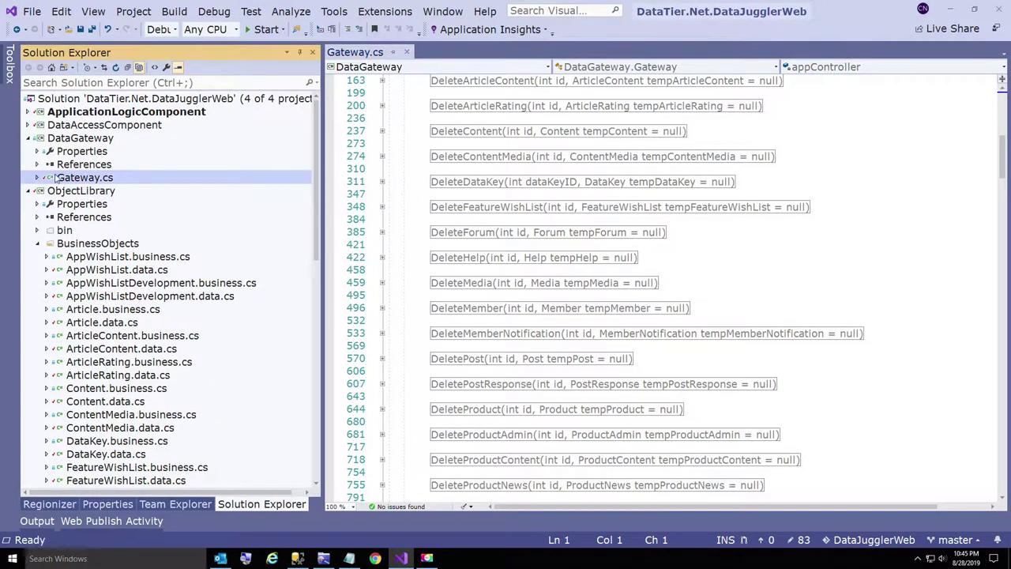
# Check the regenerated Writers and Readers in DataAccessComponent's DataManager folder, then collapse it.
pyautogui.click(34, 138)
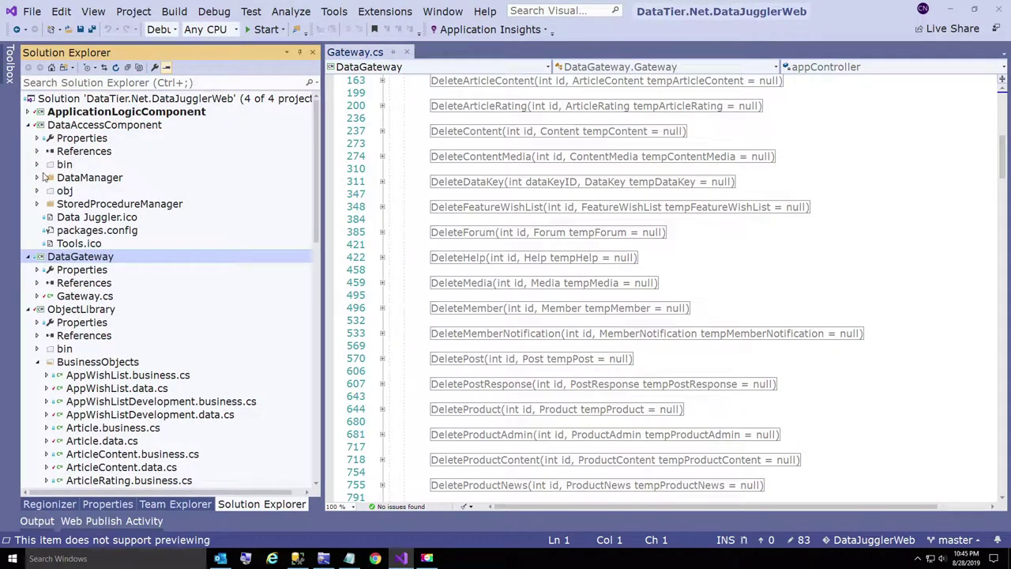
pyautogui.click(37, 178)
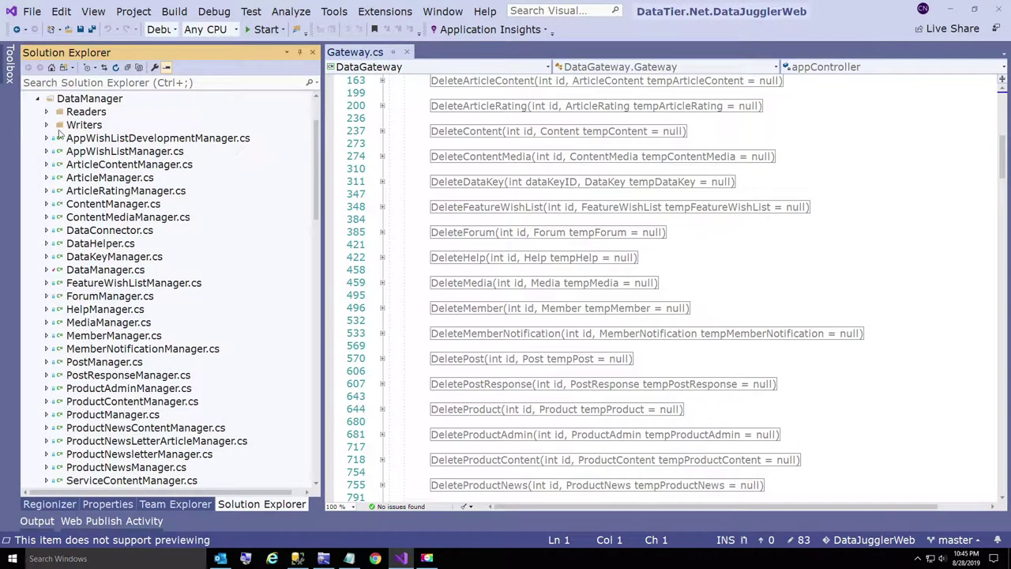
pyautogui.click(46, 125)
pyautogui.scroll(2, 47, 130)
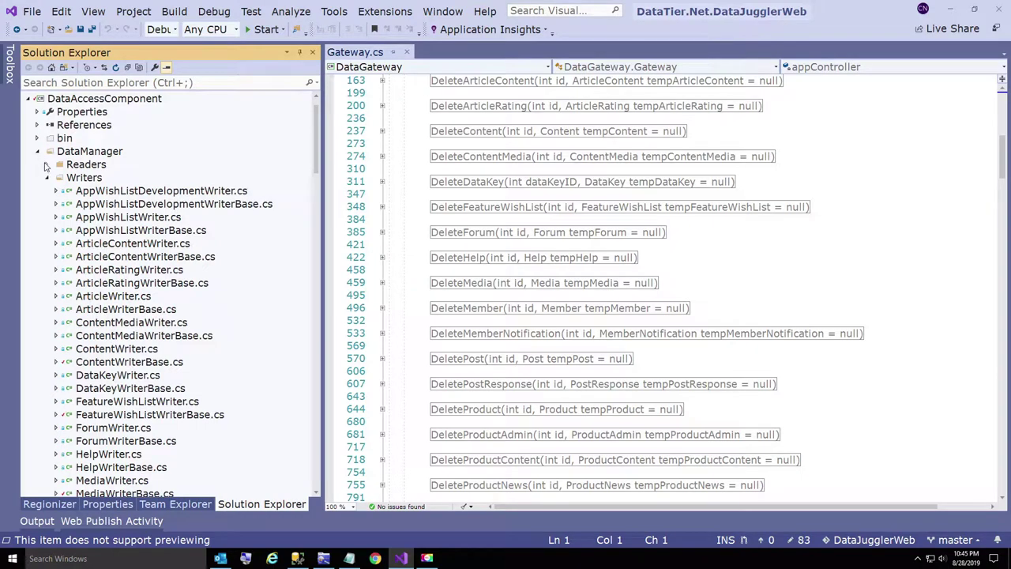
pyautogui.click(43, 163)
pyautogui.scroll(-1, 106, 307)
pyautogui.scroll(3, 106, 306)
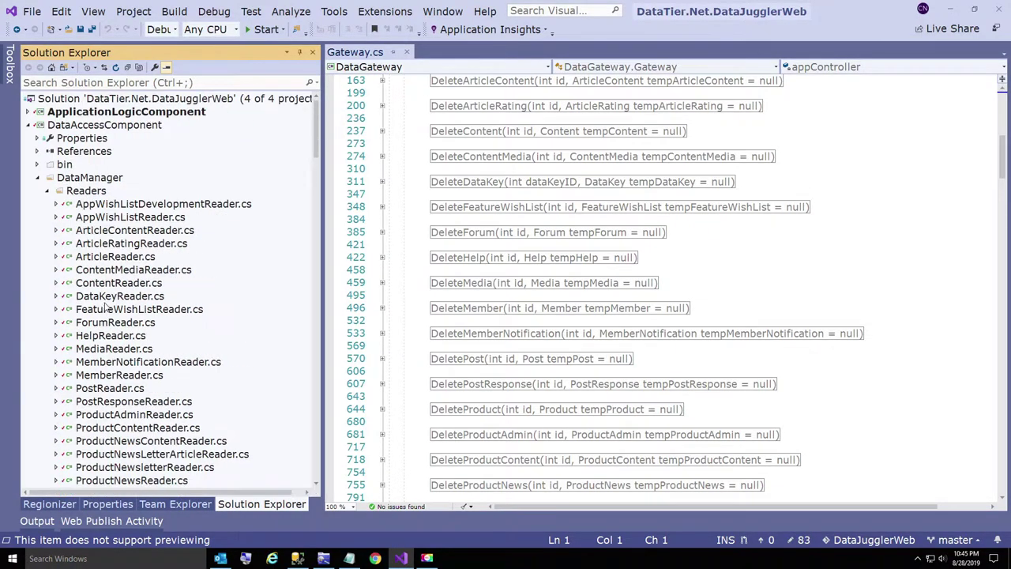
pyautogui.scroll(-1, 45, 202)
pyautogui.scroll(-4, 44, 203)
pyautogui.scroll(7, 35, 217)
pyautogui.click(36, 177)
# Review the Delete, Fetch, Insert and Update stored procedure folders, then collapse DataAccessComponent.
pyautogui.click(37, 205)
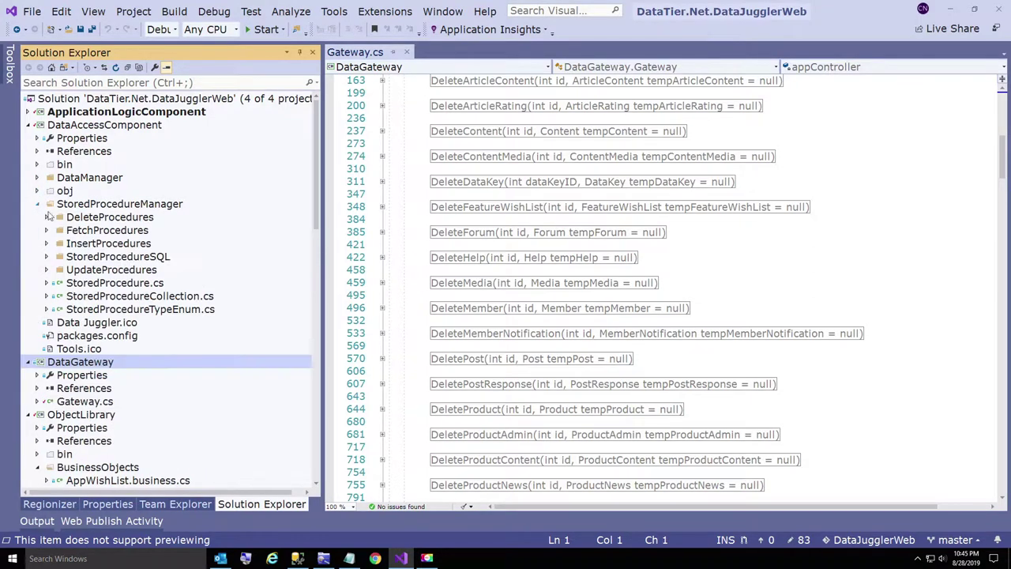
pyautogui.click(88, 221)
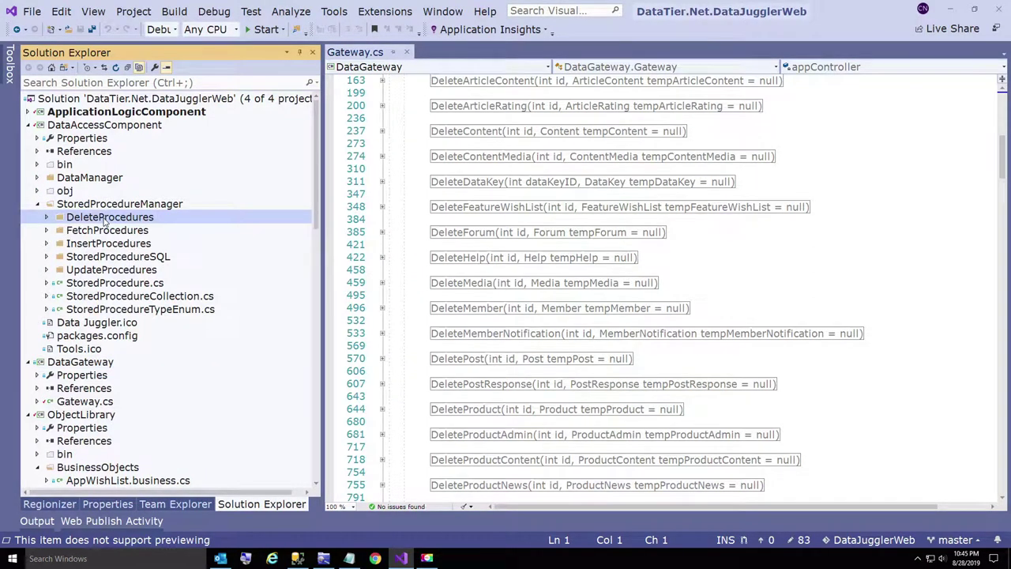
pyautogui.click(103, 232)
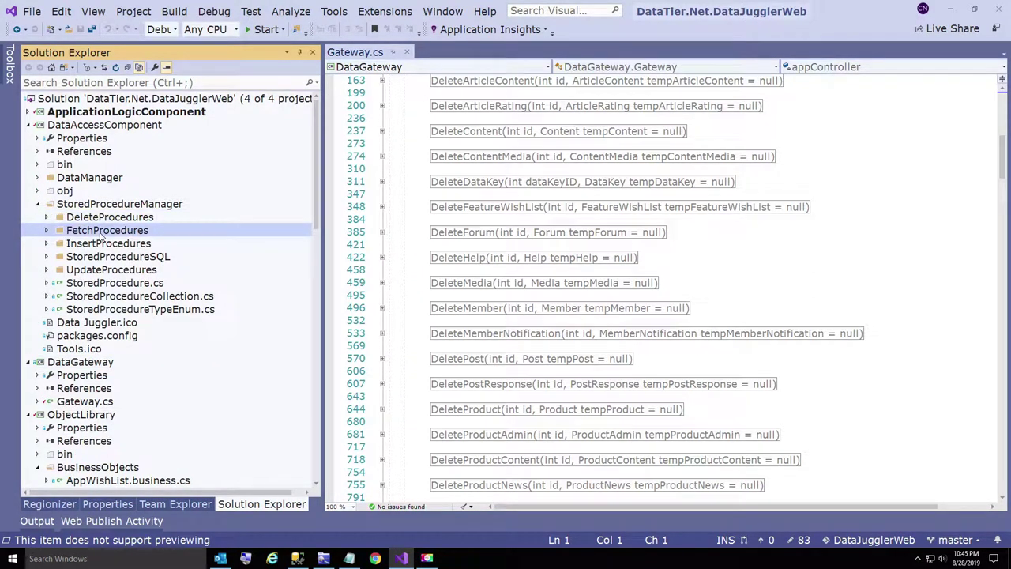
pyautogui.click(108, 245)
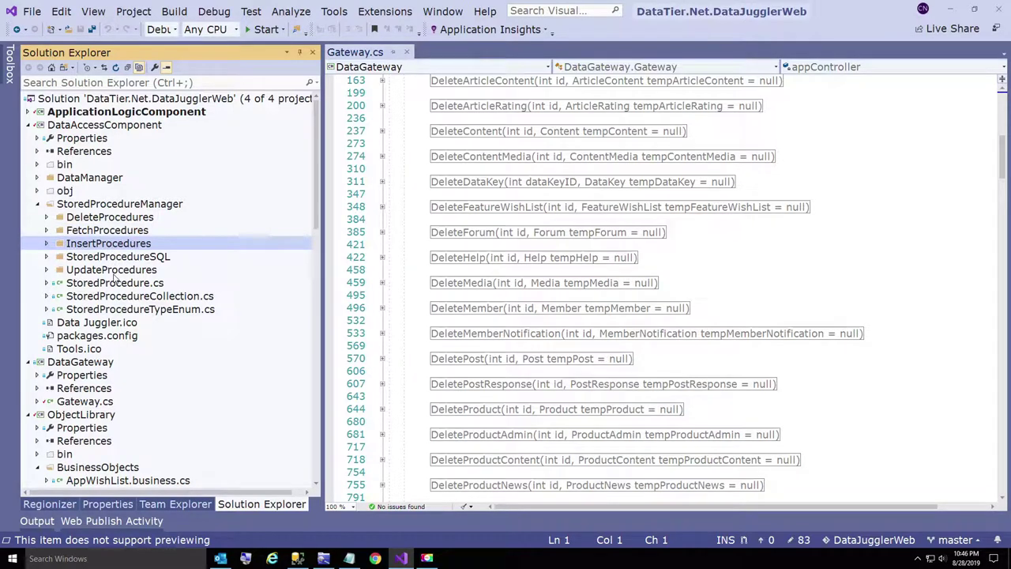
pyautogui.click(115, 271)
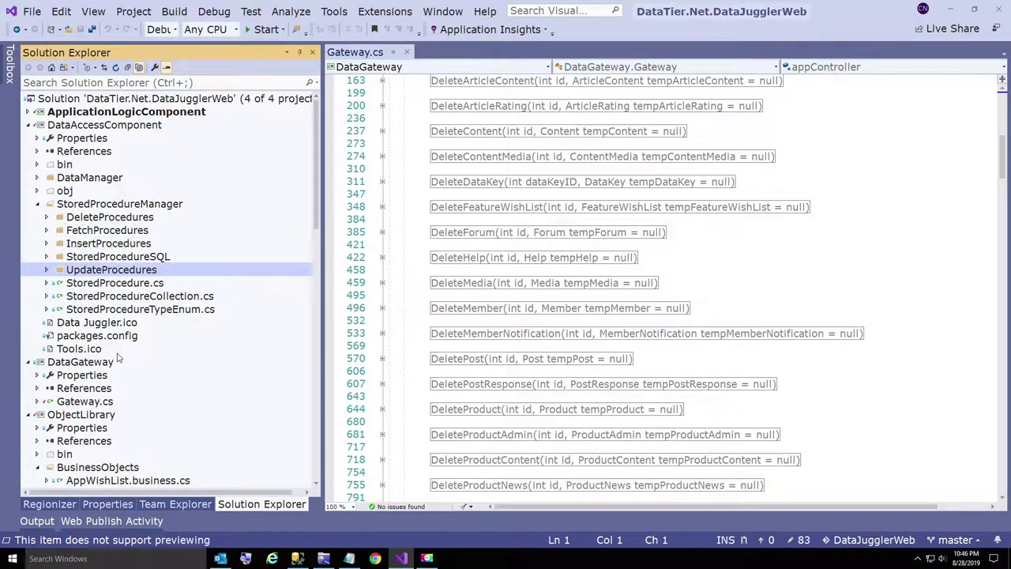
pyautogui.click(38, 205)
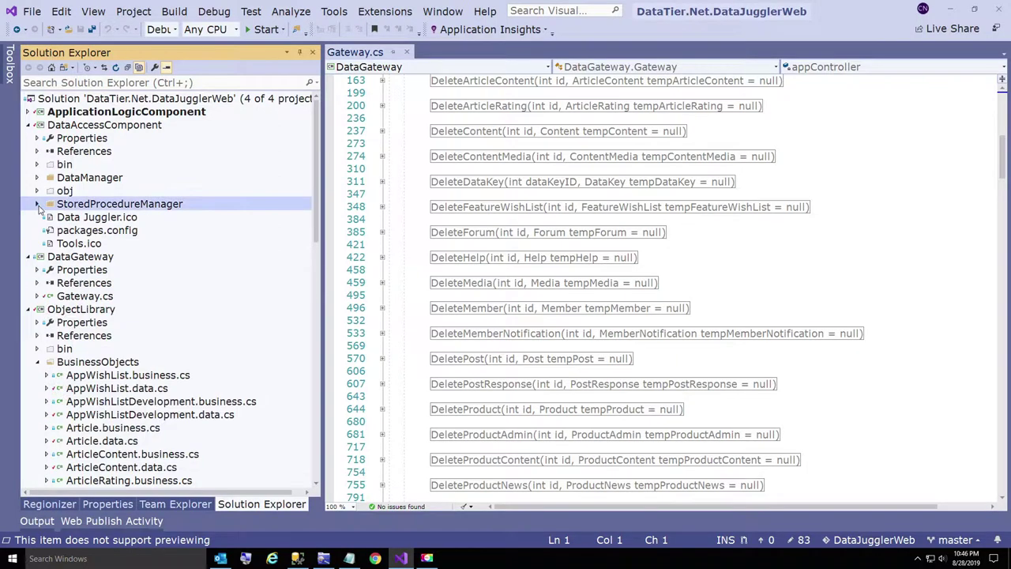
pyautogui.click(29, 125)
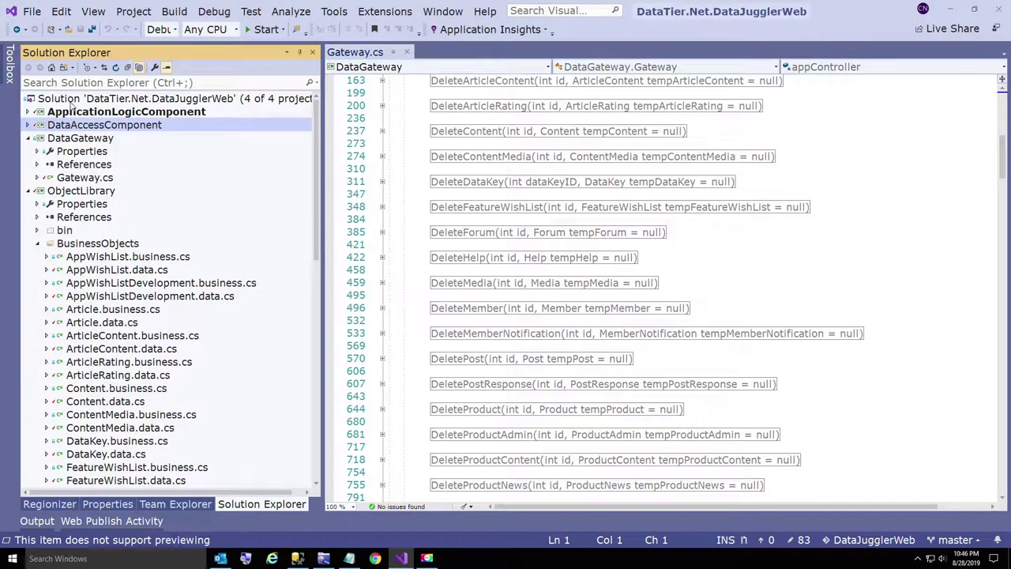
pyautogui.click(71, 101)
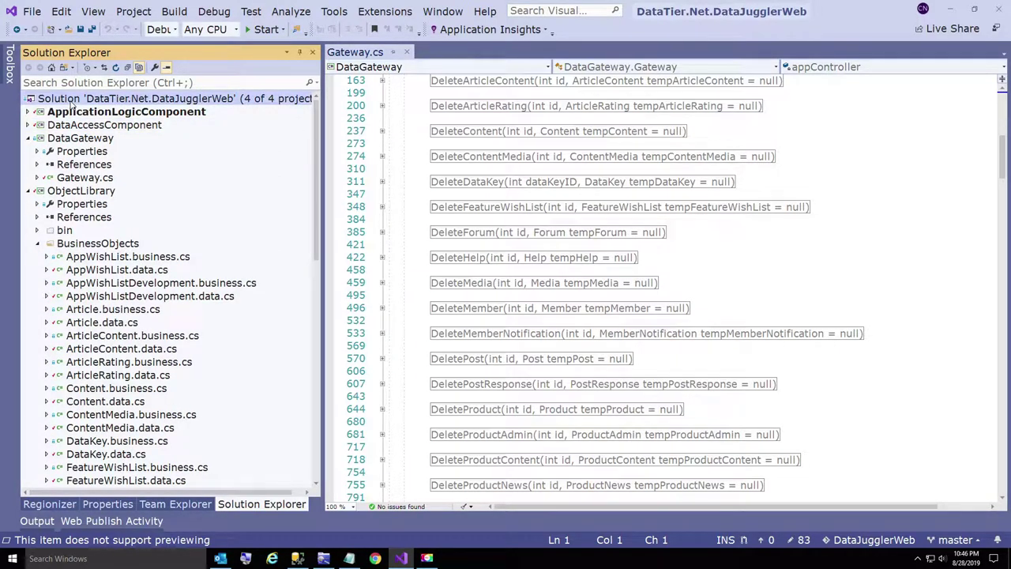